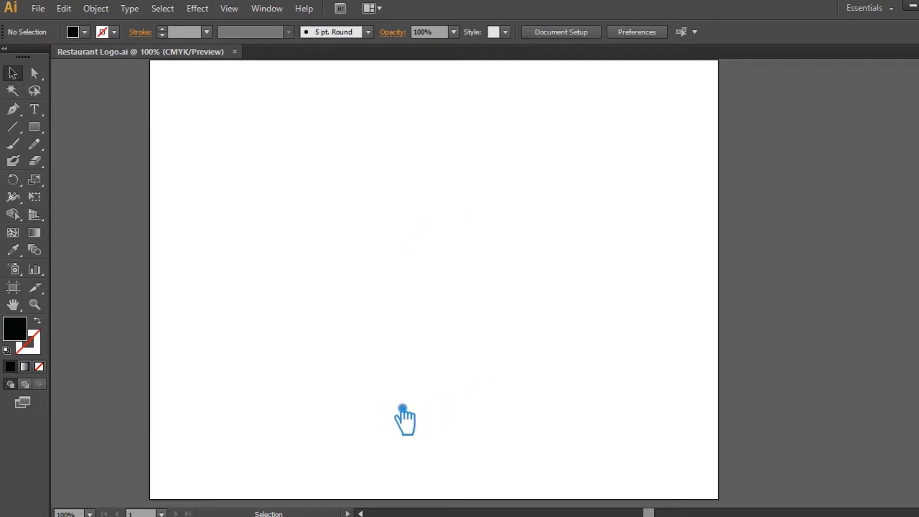
# Move the knife, fork and spoon silhouettes from below the artboard to the middle of the artboard.
pyautogui.moveTo(461, 450); pyautogui.dragTo(445, 250)
pyautogui.moveTo(448, 341); pyautogui.dragTo(440, 256)
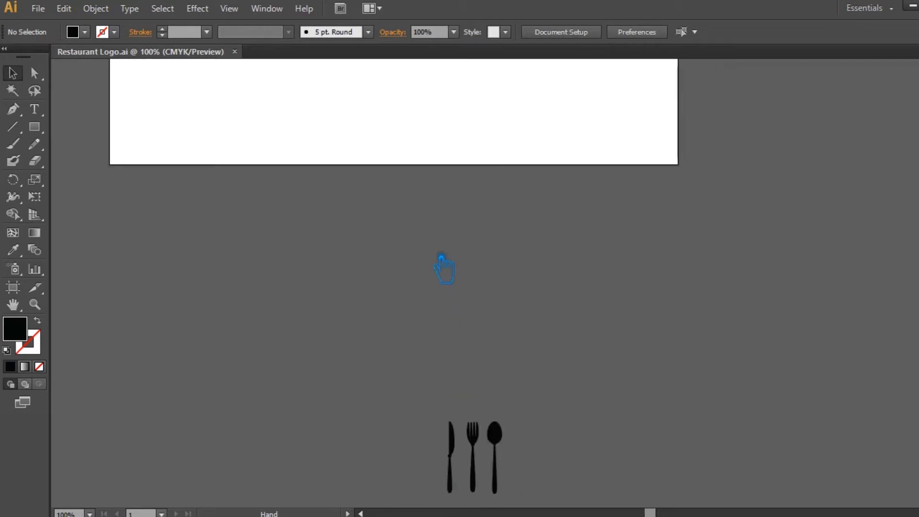
pyautogui.click(477, 426)
pyautogui.moveTo(477, 426); pyautogui.dragTo(388, 93)
pyautogui.moveTo(462, 148); pyautogui.dragTo(491, 454)
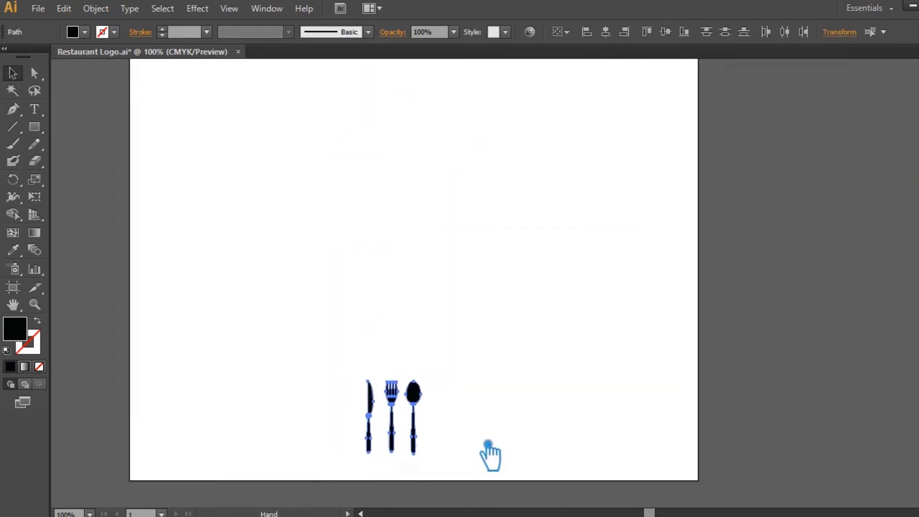
pyautogui.moveTo(422, 400); pyautogui.dragTo(415, 246)
pyautogui.click(476, 240)
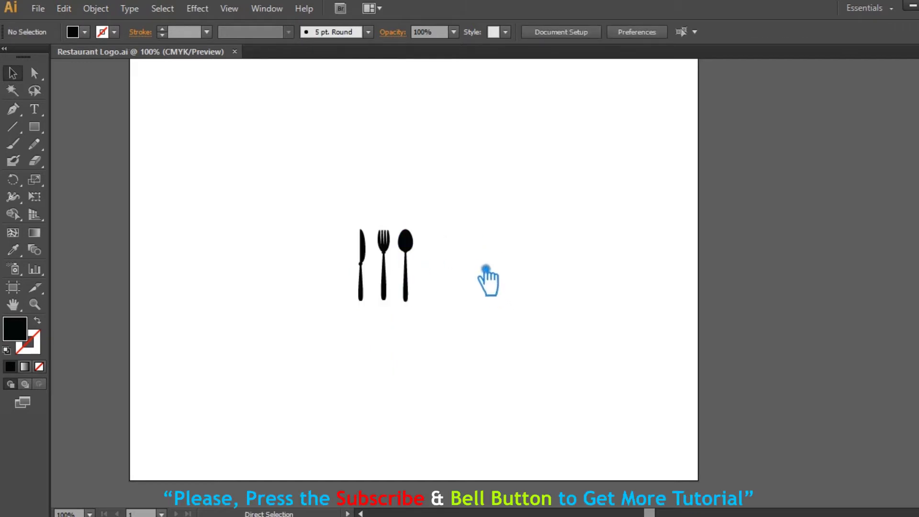
# Draw a black upright rounded rectangle on the empty area beside the knife, slightly shorter than the cutlery.
pyautogui.hotkey('ctrl', '+')
pyautogui.moveTo(484, 375); pyautogui.dragTo(547, 380)
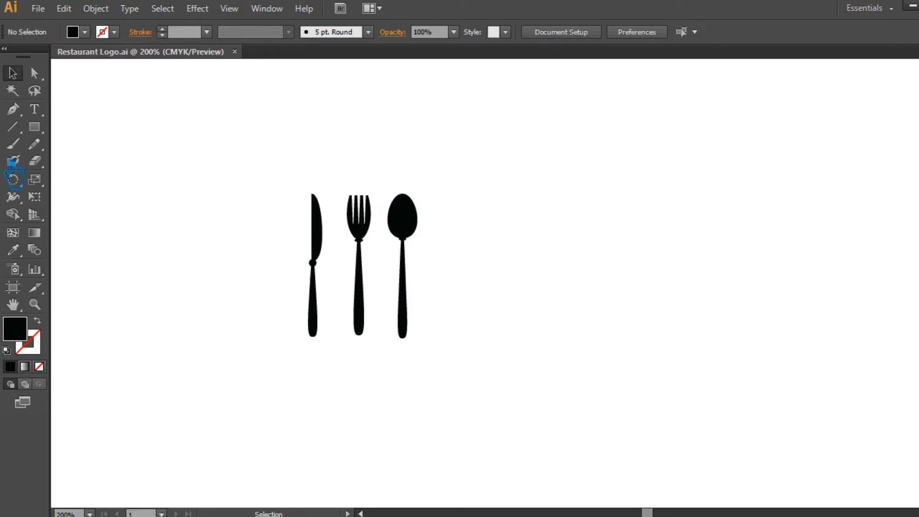
pyautogui.click(35, 125)
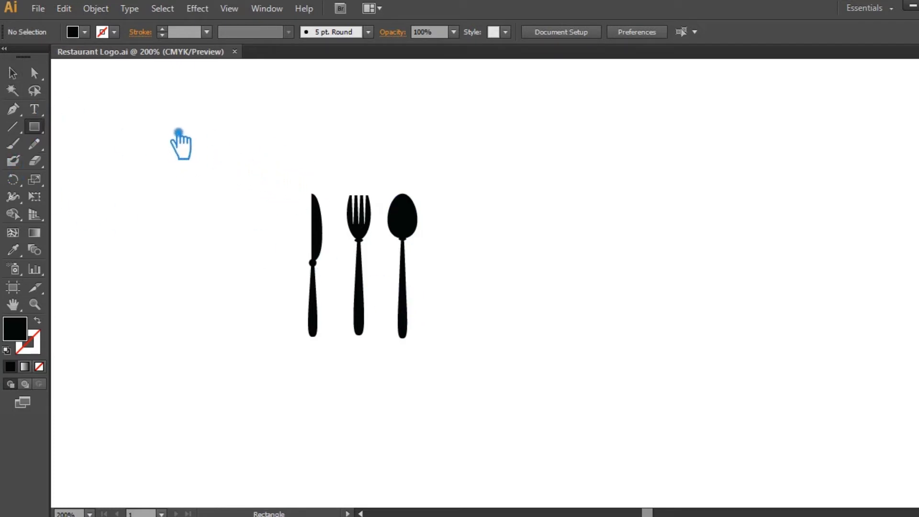
pyautogui.moveTo(35, 126); pyautogui.dragTo(234, 288)
pyautogui.click(13, 73)
pyautogui.click(293, 176)
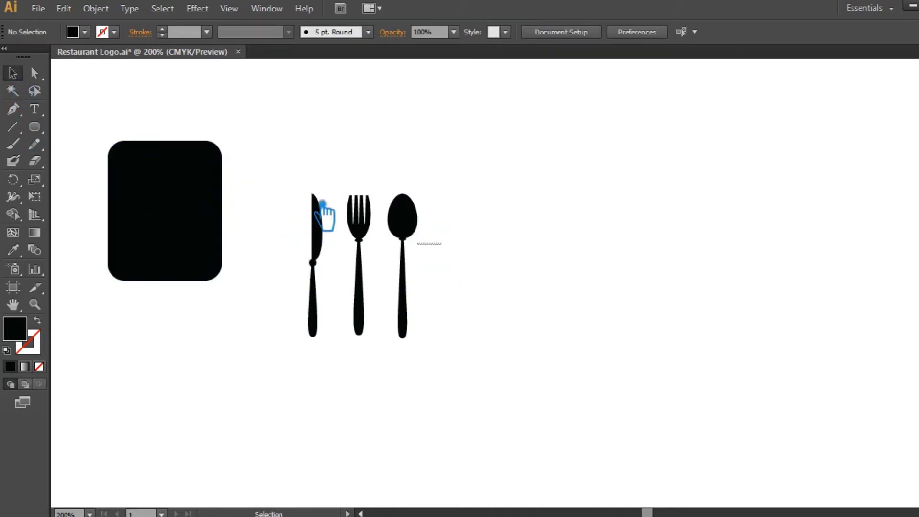
# Rearrange the artwork so the rounded rectangle sits directly above the knife, fork and spoon.
pyautogui.moveTo(432, 251); pyautogui.dragTo(313, 268)
pyautogui.moveTo(373, 244); pyautogui.dragTo(270, 385)
pyautogui.click(242, 306)
pyautogui.moveTo(198, 234); pyautogui.dragTo(295, 249)
pyautogui.click(447, 259)
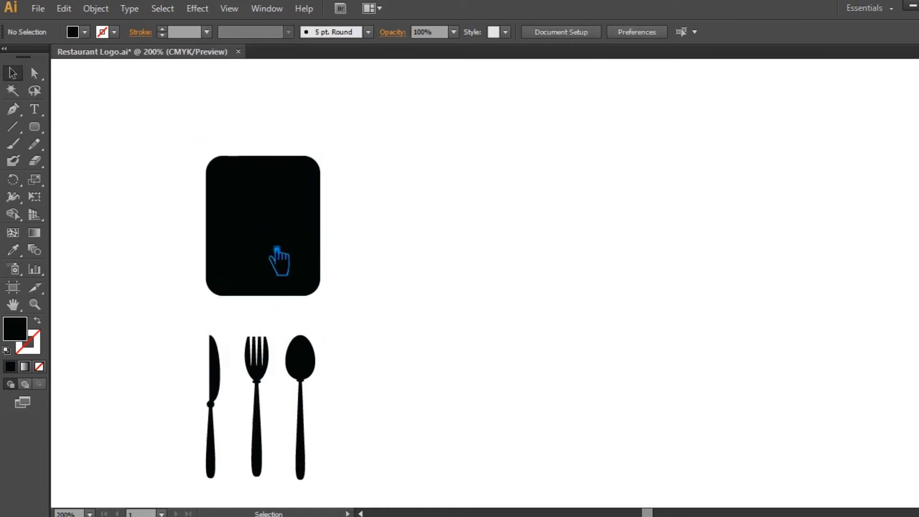
# Duplicate the rounded rectangle twice horizontally with narrow equal gaps to form a row of three.
pyautogui.moveTo(273, 232); pyautogui.dragTo(405, 225)
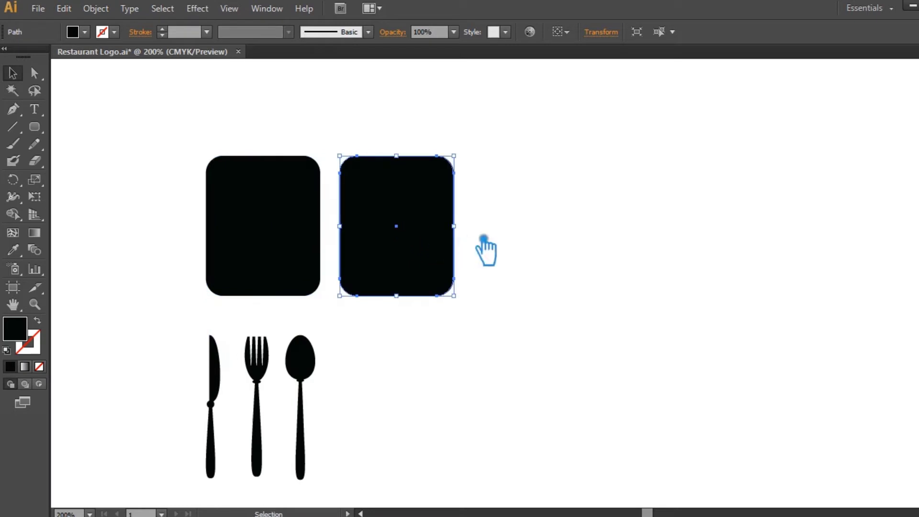
pyautogui.hotkey('ctrl', 'z')
pyautogui.moveTo(307, 239); pyautogui.dragTo(429, 239)
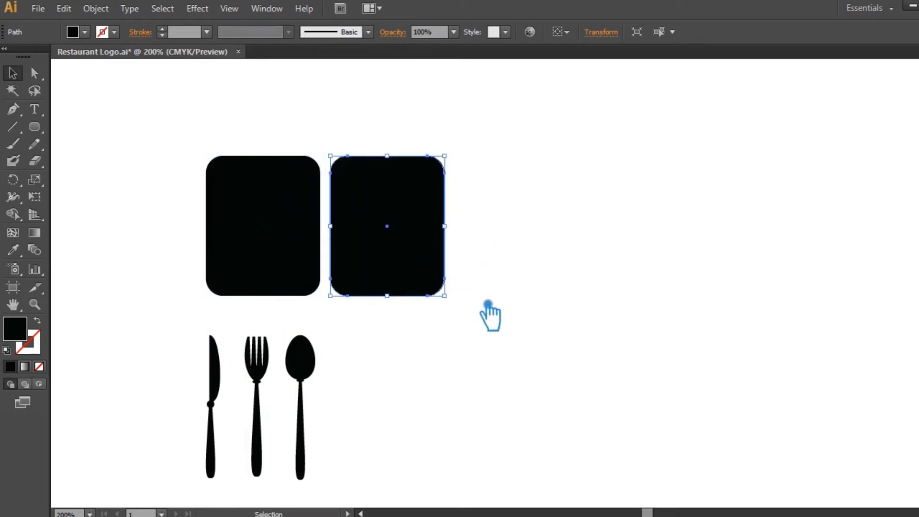
pyautogui.hotkey('ctrl', 'd')
pyautogui.click(388, 372)
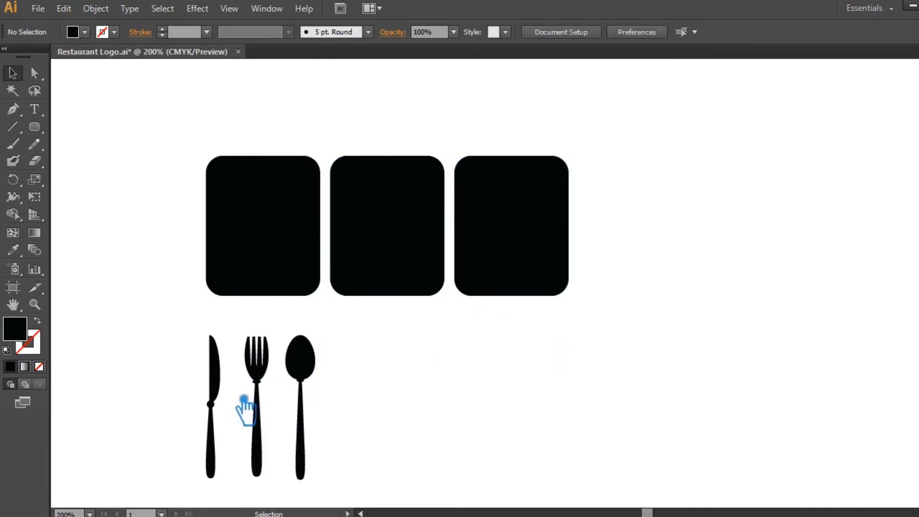
# Fill the knife, fork and spoon with gray #939393.
pyautogui.moveTo(390, 406); pyautogui.dragTo(75, 347)
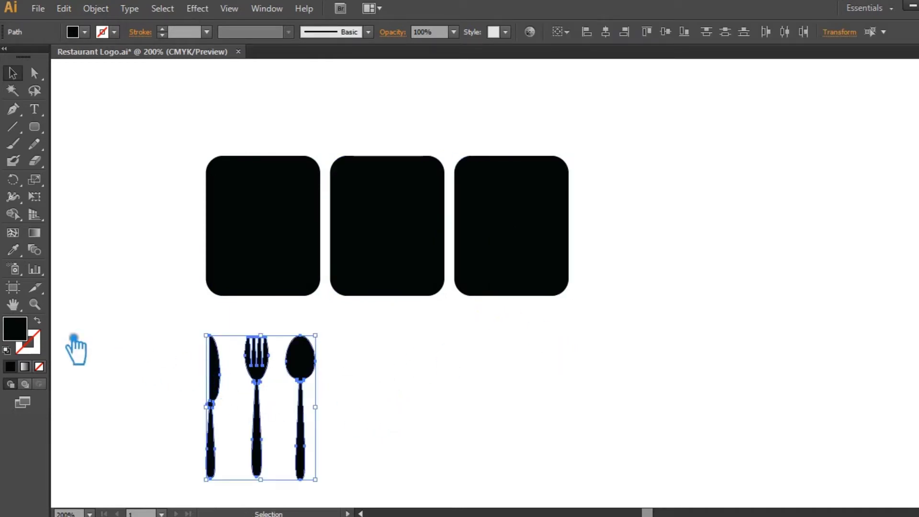
pyautogui.doubleClick(35, 338)
pyautogui.click(383, 186)
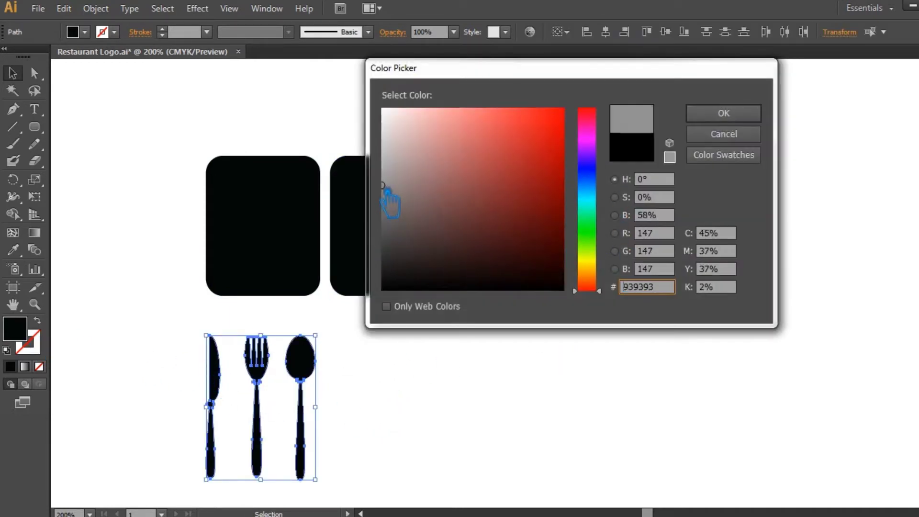
pyautogui.click(723, 113)
pyautogui.click(526, 438)
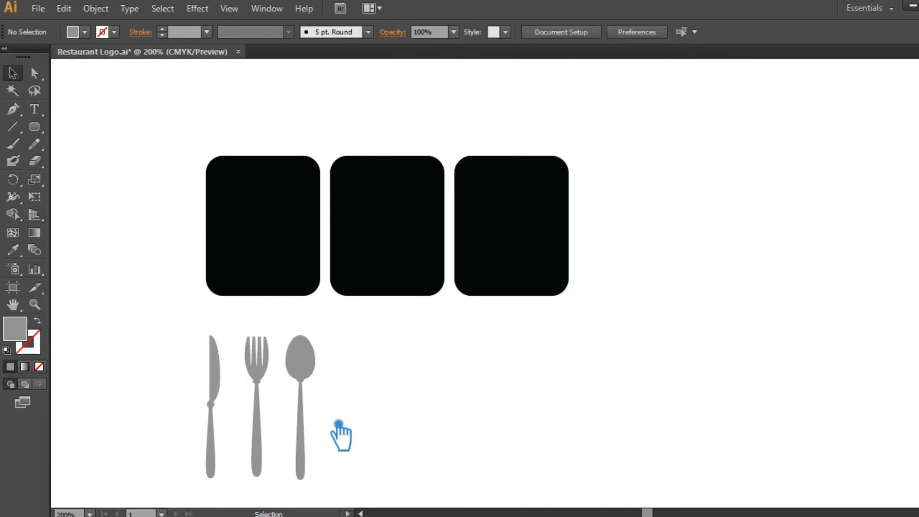
# Place the knife, fork and spoon over the first, second and third rectangles, with their handles extending below.
pyautogui.moveTo(213, 404); pyautogui.dragTo(269, 260)
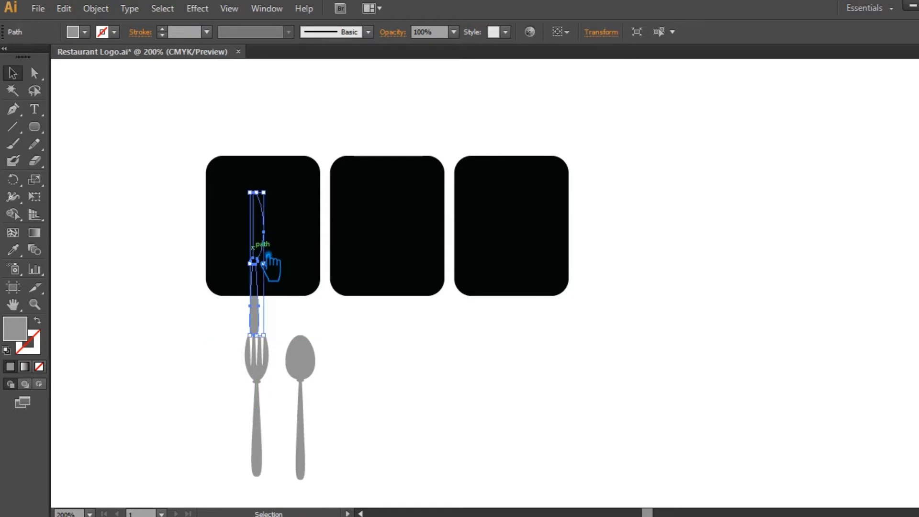
pyautogui.hotkey('ctrl', 'z')
pyautogui.moveTo(359, 416); pyautogui.dragTo(283, 249)
pyautogui.click(178, 375)
pyautogui.moveTo(260, 378); pyautogui.dragTo(407, 236)
pyautogui.moveTo(322, 377); pyautogui.dragTo(537, 239)
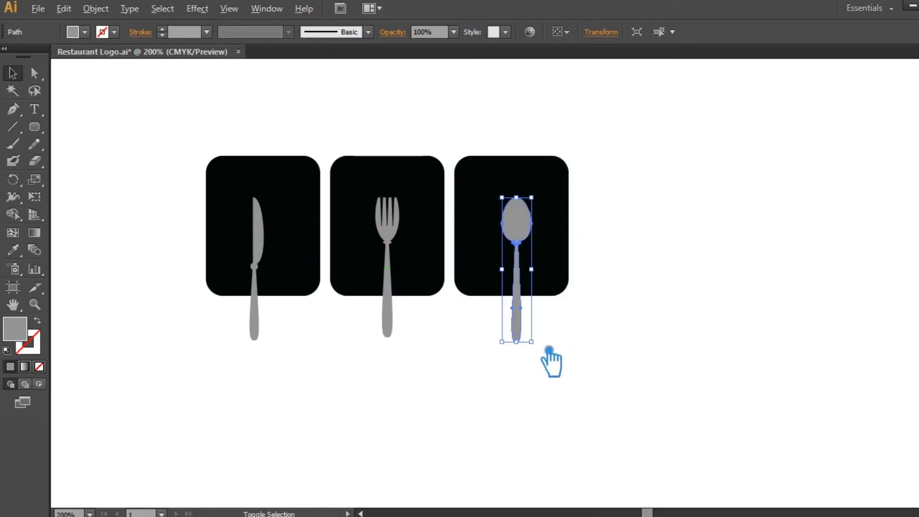
# Enlarge the spoon, fork and knife proportionally so their heads nearly reach the upper edges of the rectangles.
pyautogui.moveTo(546, 347); pyautogui.dragTo(568, 373)
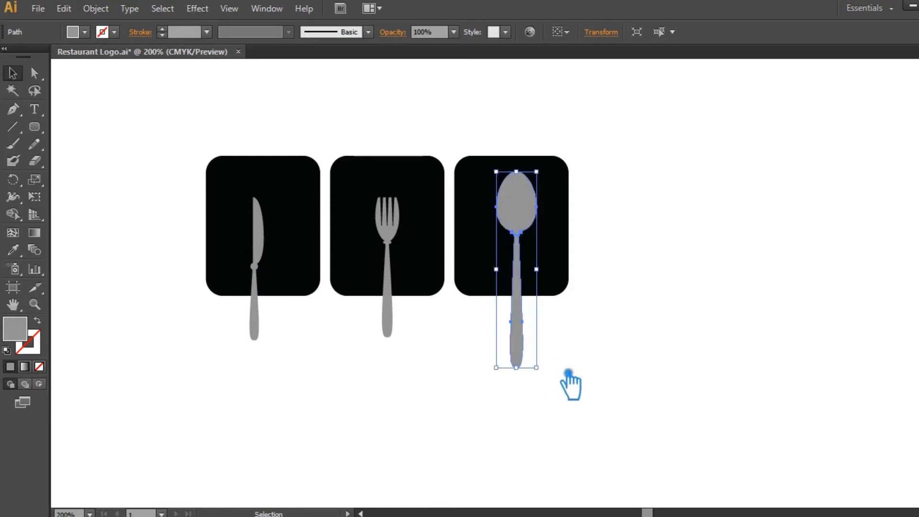
pyautogui.click(388, 324)
pyautogui.moveTo(404, 350); pyautogui.dragTo(404, 380)
pyautogui.click(268, 349)
pyautogui.moveTo(279, 346); pyautogui.dragTo(287, 375)
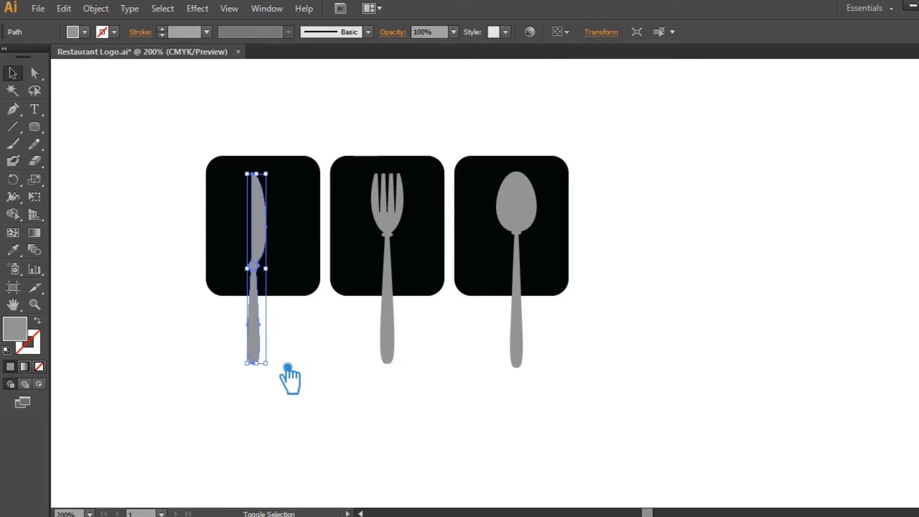
# Align the top edges of the knife, fork and spoon and distribute them evenly by their horizontal centers.
pyautogui.keyDown('shift'); pyautogui.click(401, 218); pyautogui.keyUp('shift')
pyautogui.keyDown('shift'); pyautogui.click(532, 219); pyautogui.keyUp('shift')
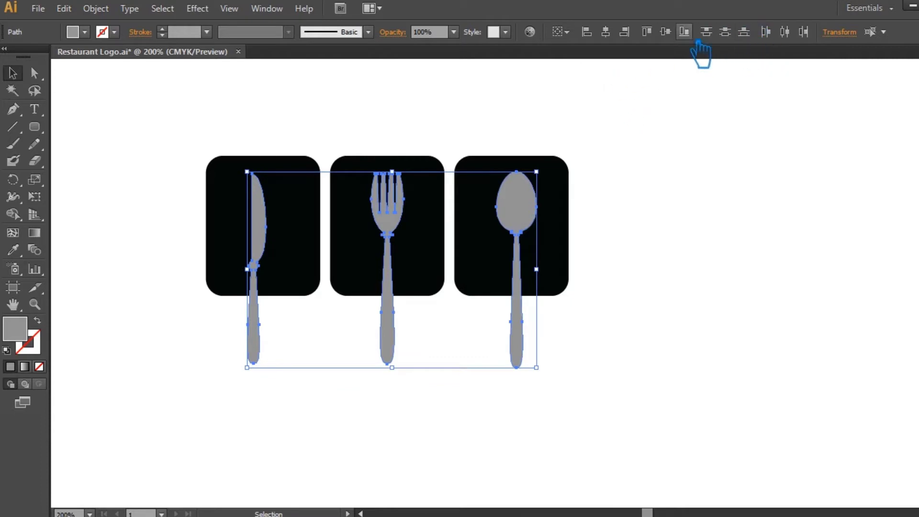
pyautogui.click(664, 33)
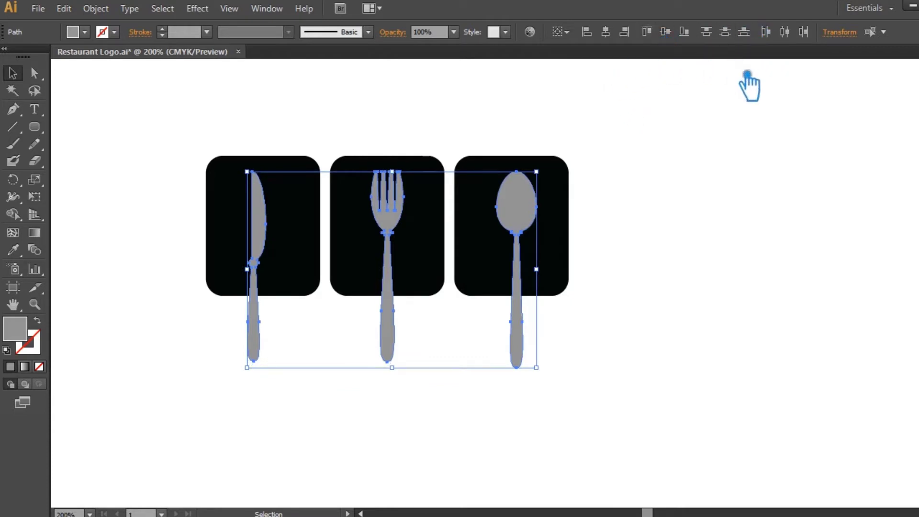
pyautogui.click(784, 31)
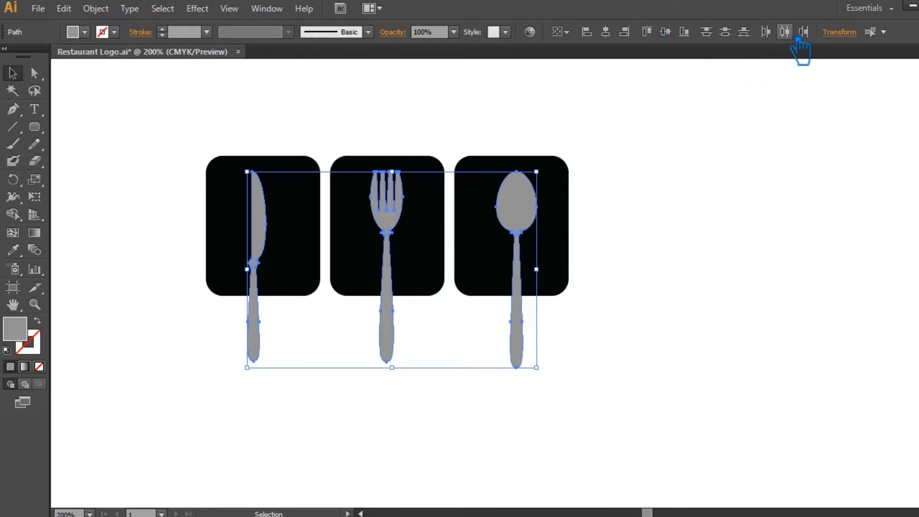
pyautogui.click(688, 383)
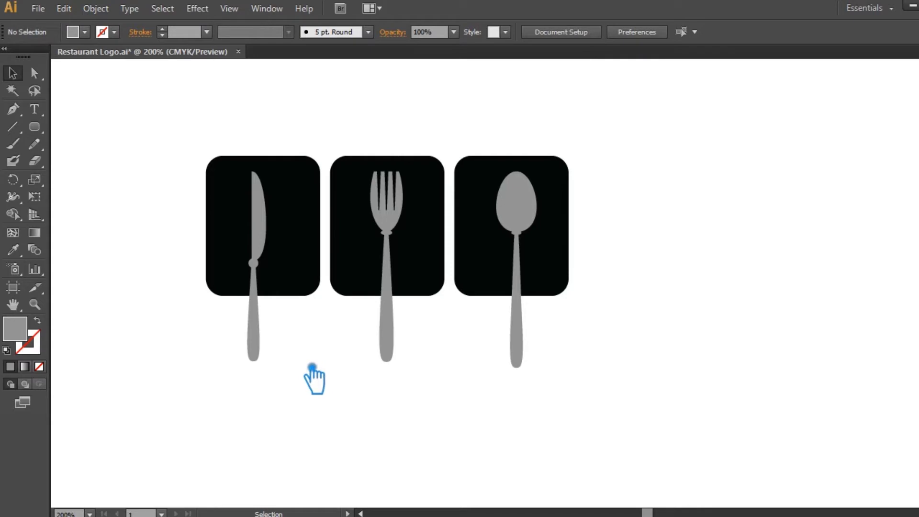
# Create an offset path of 0.05 in with miter joins around the knife.
pyautogui.click(275, 235)
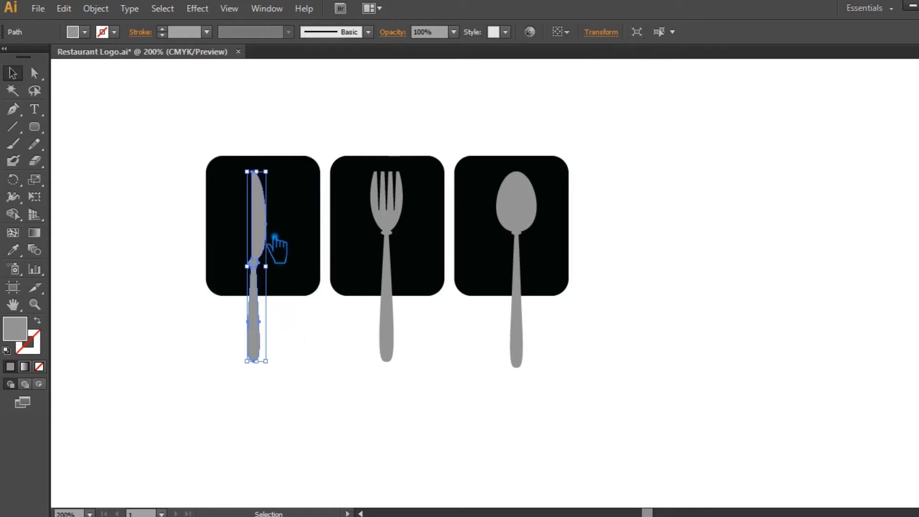
pyautogui.click(96, 8)
pyautogui.moveTo(134, 301)
pyautogui.click(340, 354)
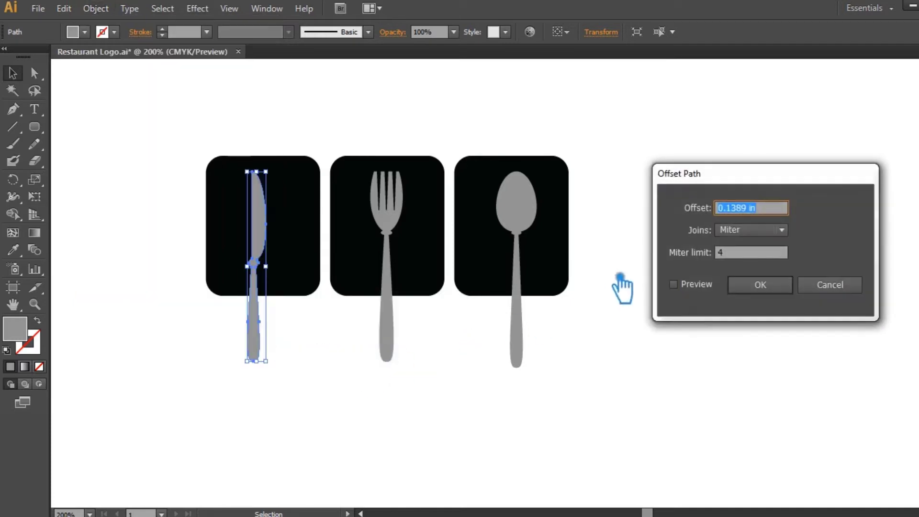
pyautogui.click(675, 286)
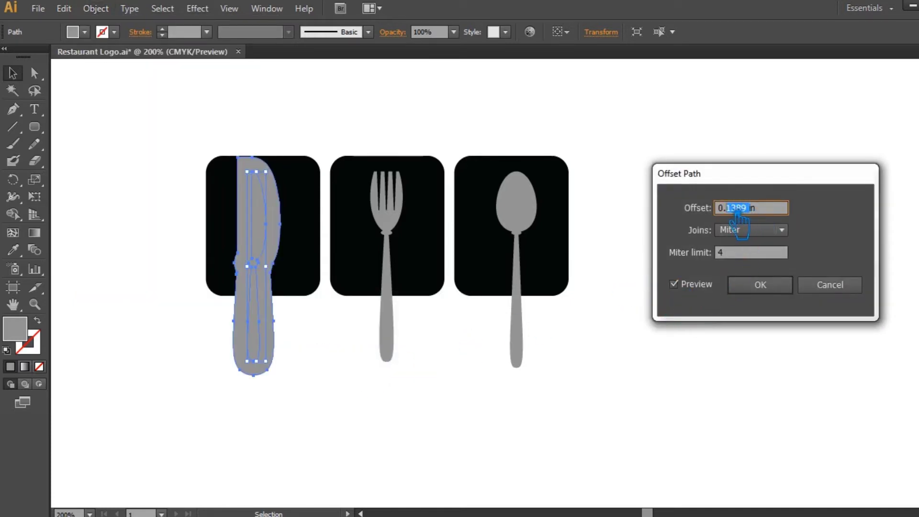
pyautogui.write('0.0')
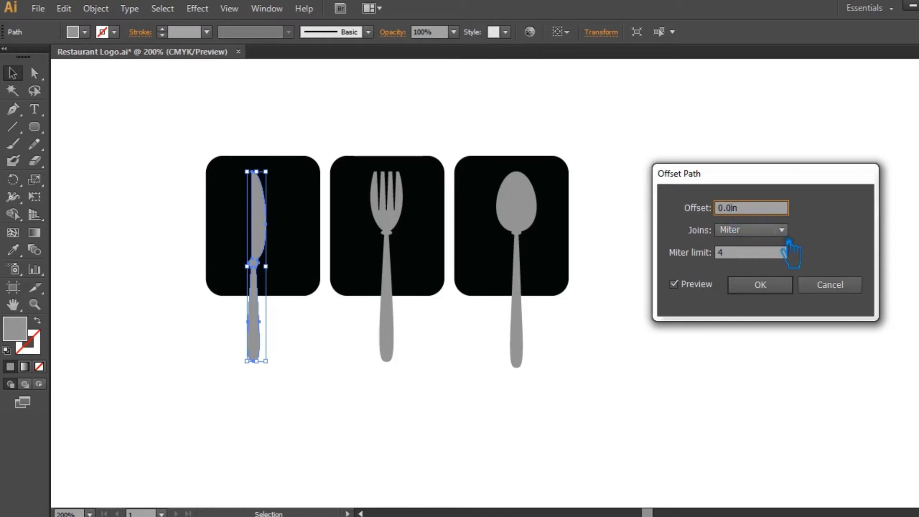
pyautogui.write('5')
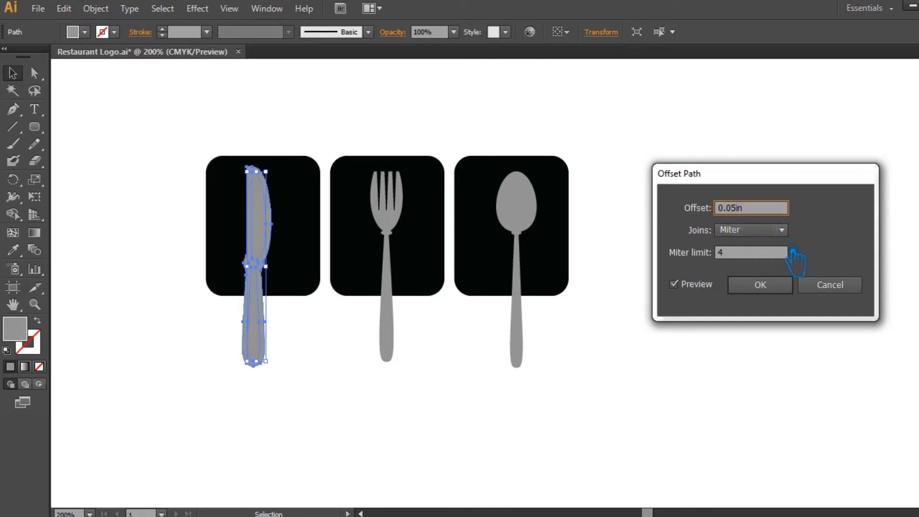
pyautogui.click(781, 293)
# Create an offset path of 0.05 in with miter joins around the fork.
pyautogui.click(392, 337)
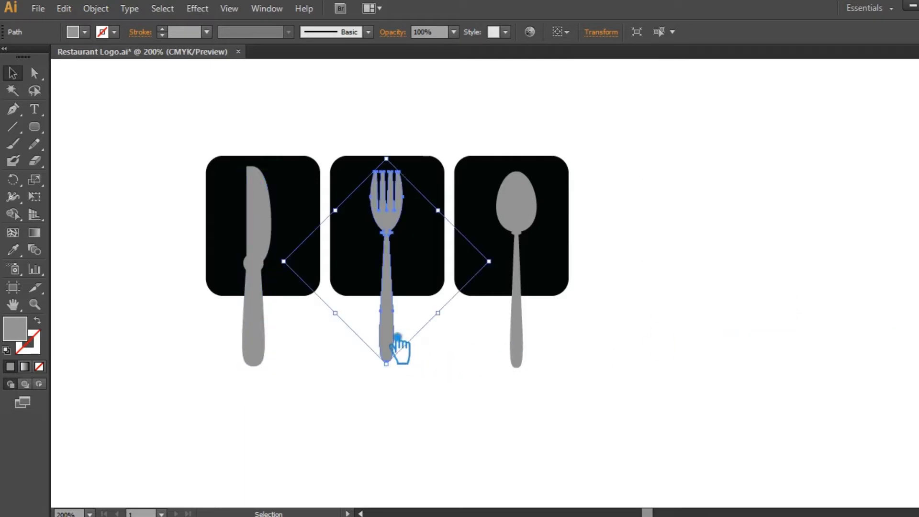
pyautogui.click(96, 9)
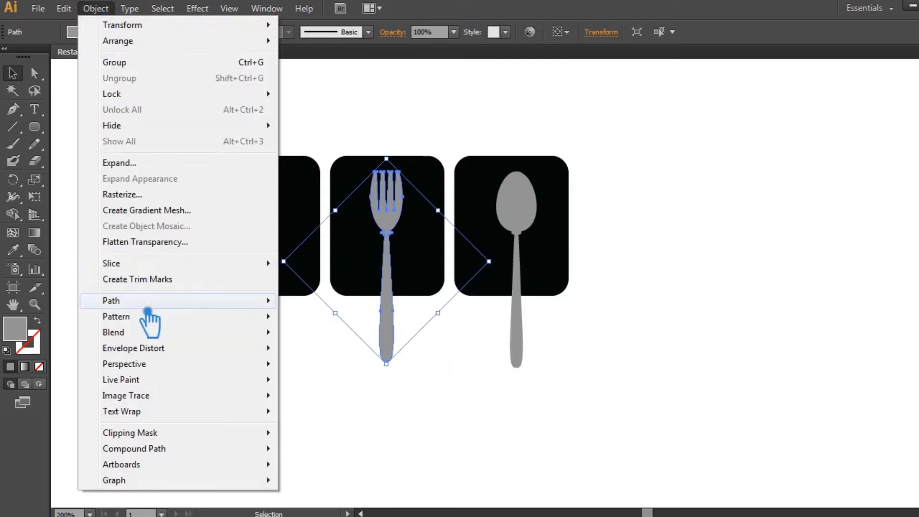
pyautogui.moveTo(114, 302)
pyautogui.click(348, 355)
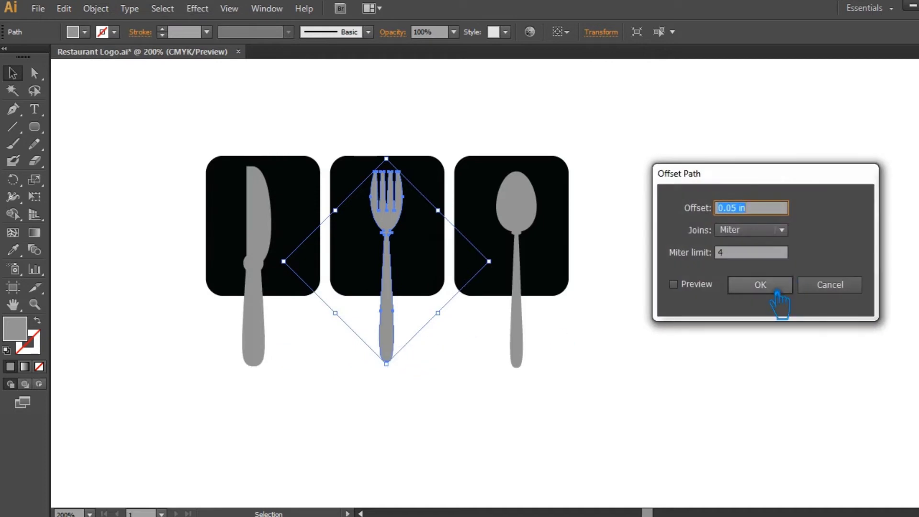
pyautogui.click(777, 293)
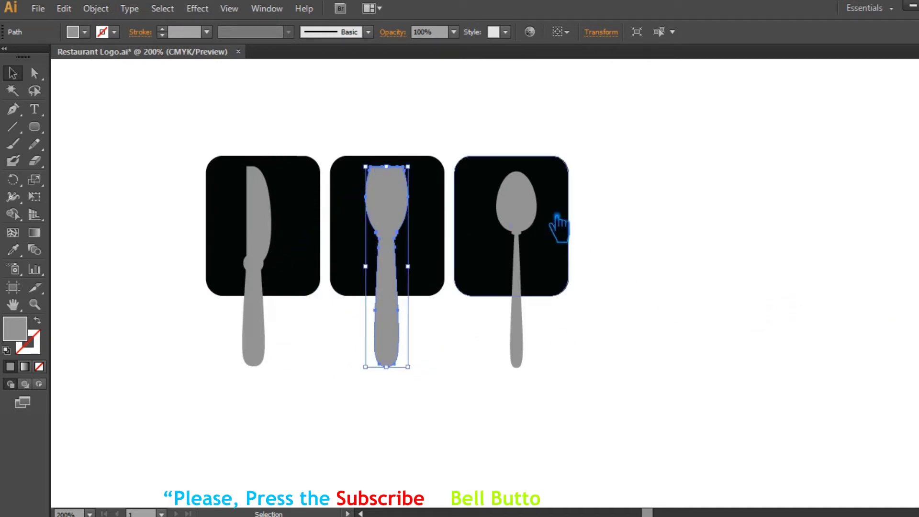
# Create an offset path around the spoon with the same offset as the knife and fork.
pyautogui.click(526, 210)
pyautogui.click(96, 8)
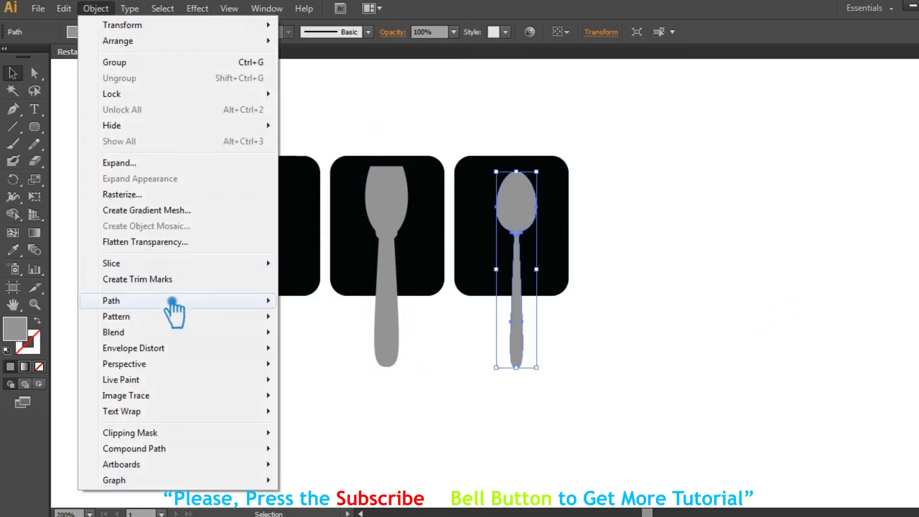
pyautogui.moveTo(244, 300)
pyautogui.click(360, 356)
pyautogui.click(759, 288)
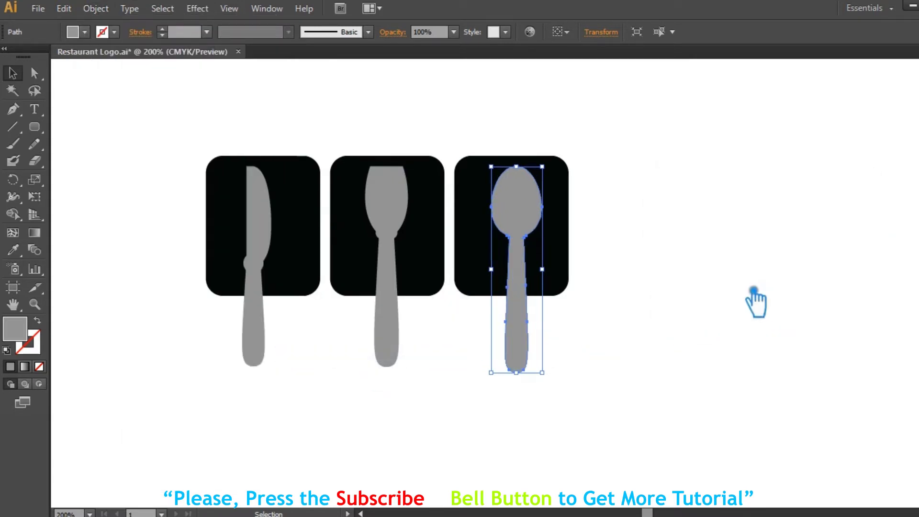
pyautogui.click(699, 324)
# Center each utensil and its offset outline horizontally with its own rectangle, for the spoon, fork and knife.
pyautogui.moveTo(631, 369); pyautogui.dragTo(481, 112)
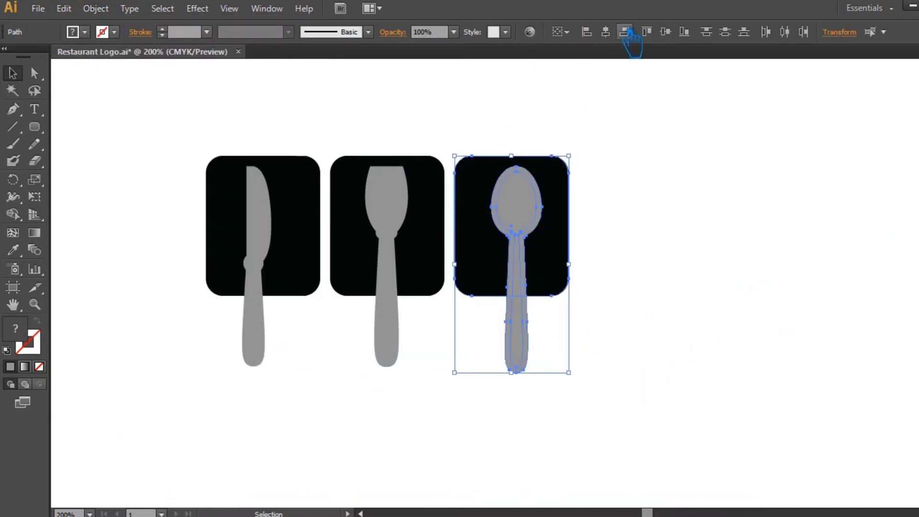
pyautogui.click(623, 33)
pyautogui.moveTo(421, 386); pyautogui.dragTo(365, 143)
pyautogui.click(619, 38)
pyautogui.moveTo(302, 347); pyautogui.dragTo(198, 132)
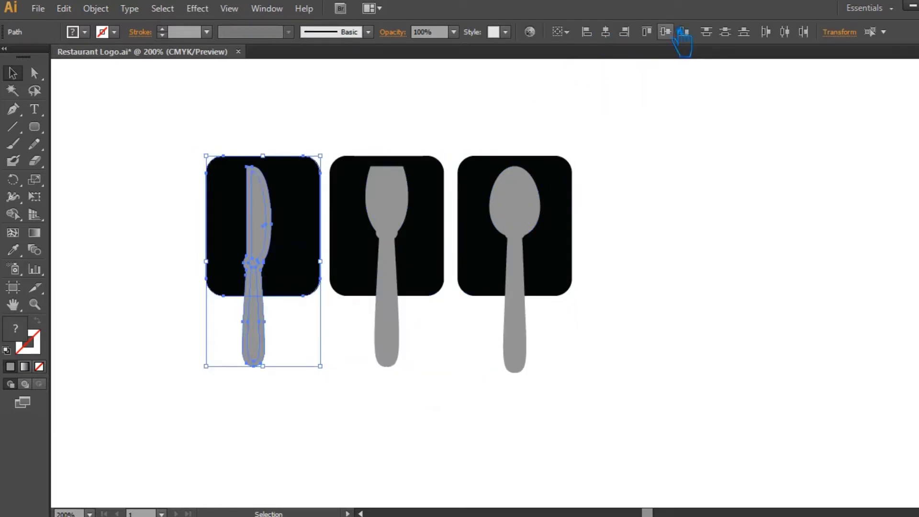
pyautogui.click(619, 43)
pyautogui.click(673, 293)
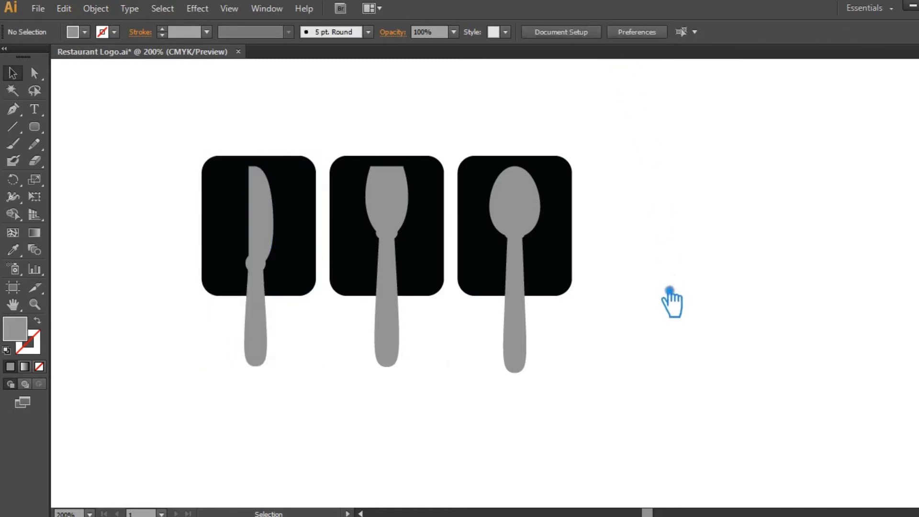
# Divide the knife, its offset outline and its rounded rectangle into separate pieces with Pathfinder Divide.
pyautogui.moveTo(297, 375); pyautogui.dragTo(187, 134)
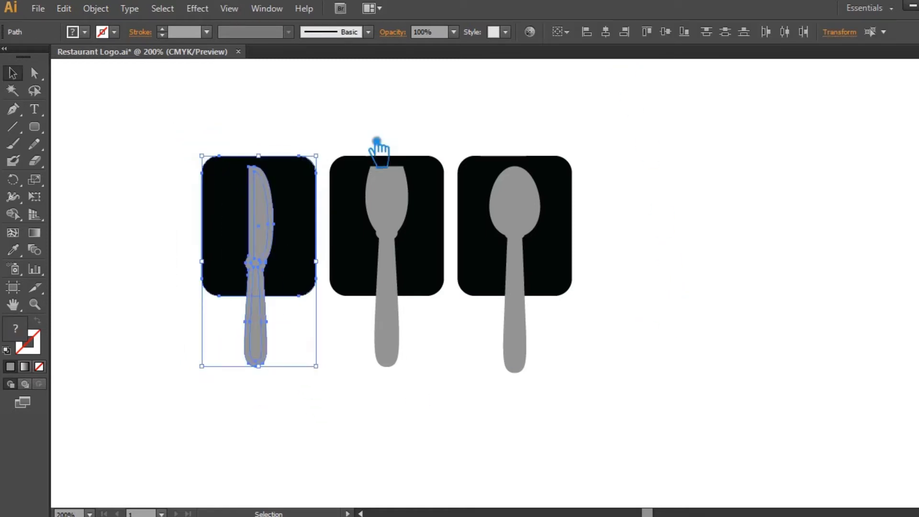
pyautogui.hotkey('ctrl', 'shift', 'F9')
pyautogui.click(824, 476)
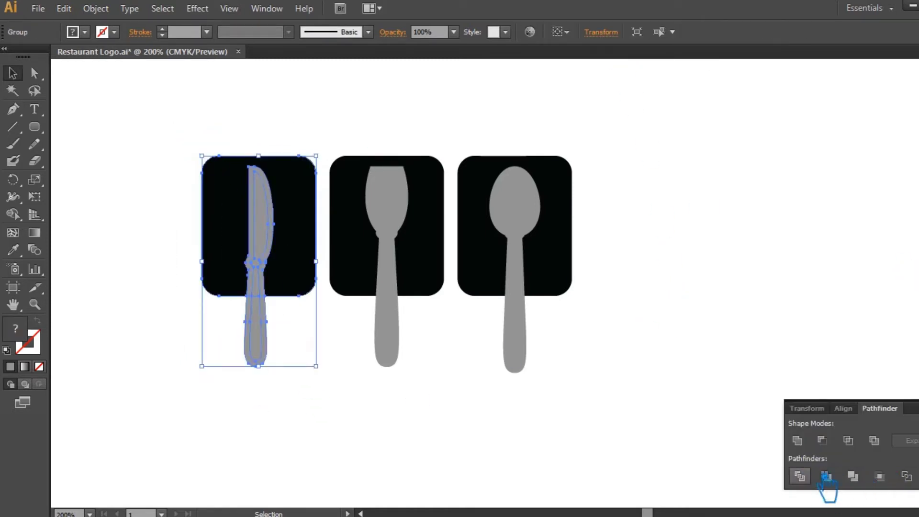
pyautogui.hotkey('ctrl', 'shift', 'F9')
pyautogui.click(738, 349)
# Divide the fork, its offset outline and its rounded rectangle with Pathfinder Divide.
pyautogui.moveTo(447, 361); pyautogui.dragTo(363, 149)
pyautogui.hotkey('ctrl', 'shift', 'F9')
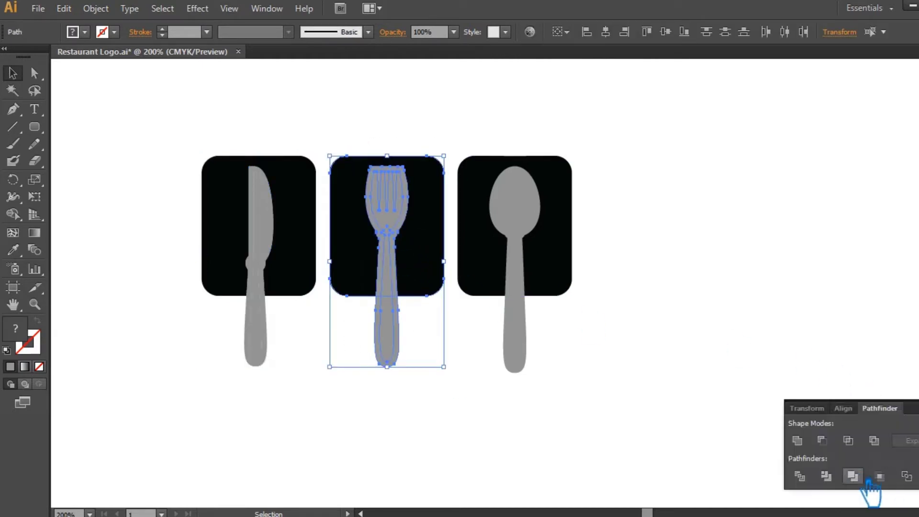
pyautogui.click(799, 476)
pyautogui.hotkey('ctrl', 'shift', 'F9')
pyautogui.click(731, 414)
# Divide the spoon, its offset outline and its rounded rectangle with Pathfinder Divide.
pyautogui.moveTo(662, 400); pyautogui.dragTo(488, 135)
pyautogui.hotkey('ctrl', 'shift', 'F9')
pyautogui.click(799, 476)
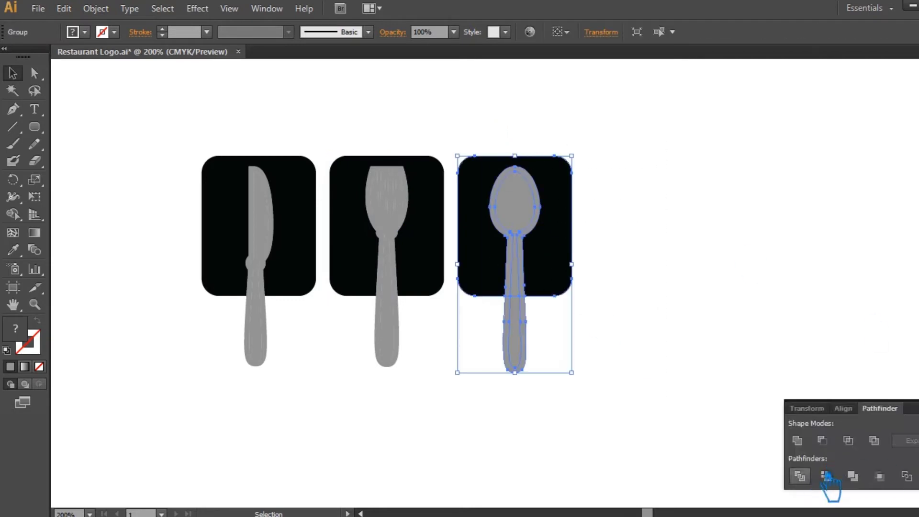
pyautogui.hotkey('ctrl', 'shift', 'F9')
pyautogui.click(779, 381)
# Ungroup the divided spoon pieces and delete the offset outline part that extends below the rectangle.
pyautogui.rightClick(554, 249)
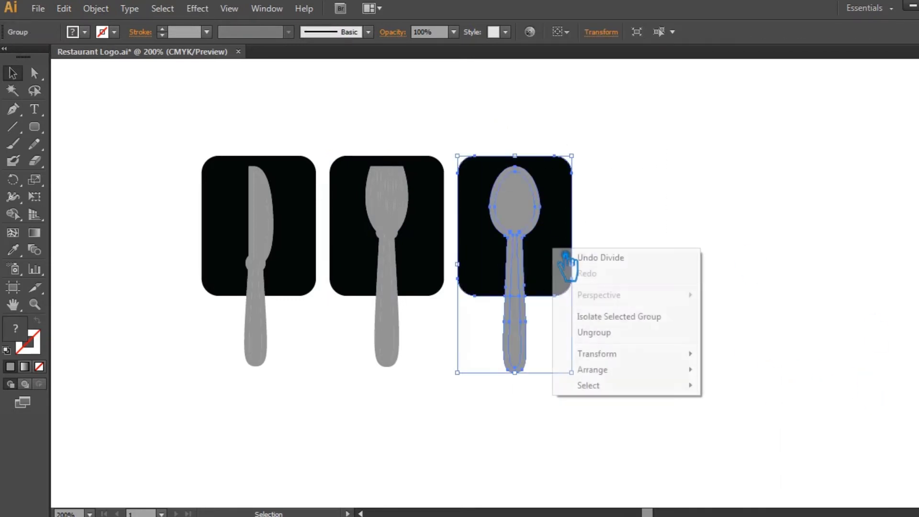
pyautogui.click(617, 333)
pyautogui.click(622, 321)
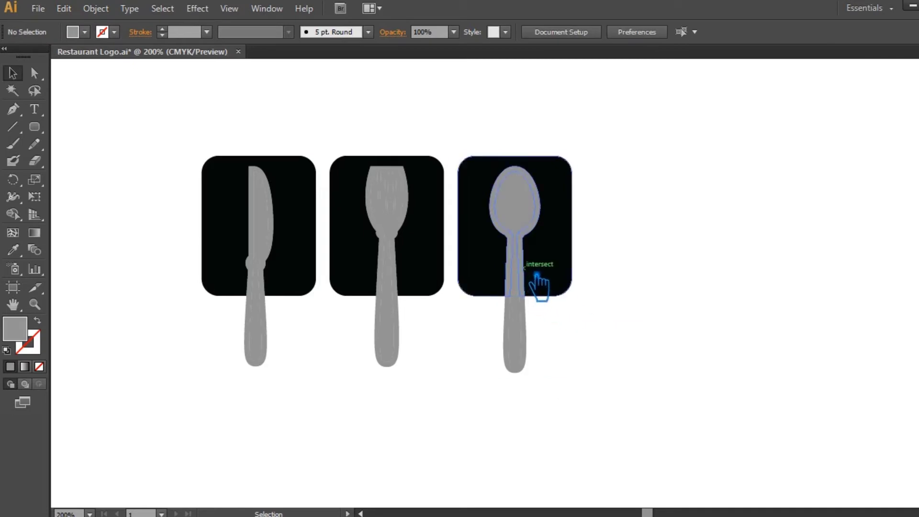
pyautogui.click(537, 282)
pyautogui.click(540, 335)
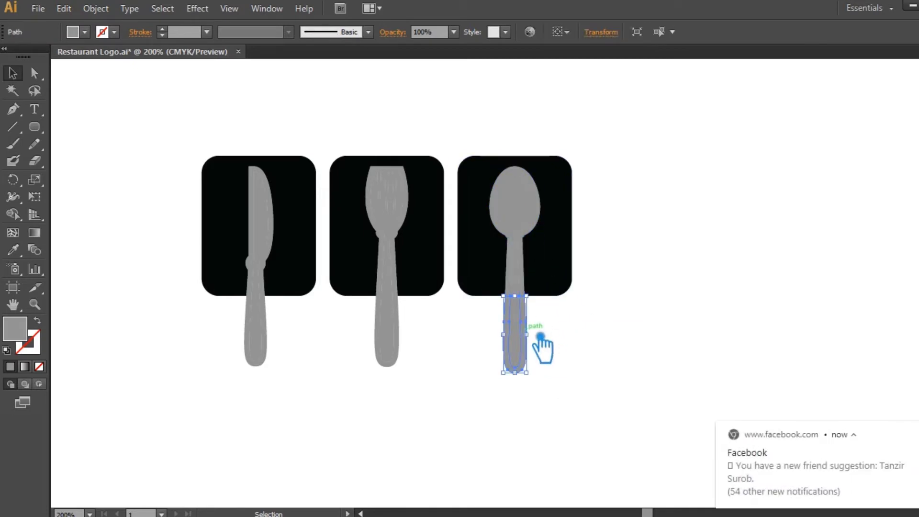
pyautogui.click(697, 400)
pyautogui.click(405, 340)
pyautogui.press('Delete')
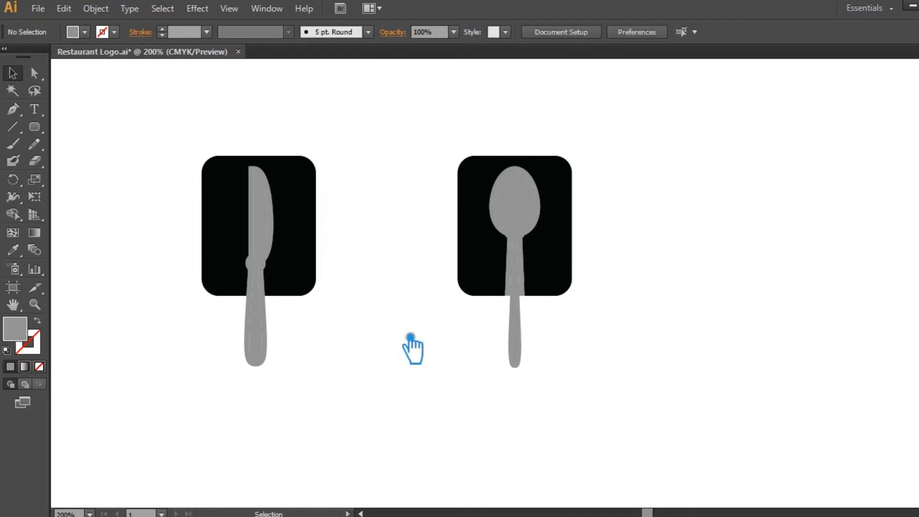
pyautogui.hotkey('ctrl', 'z')
# Ungroup the divided fork pieces and delete the offset outline part below the rectangle.
pyautogui.rightClick(385, 273)
pyautogui.click(433, 362)
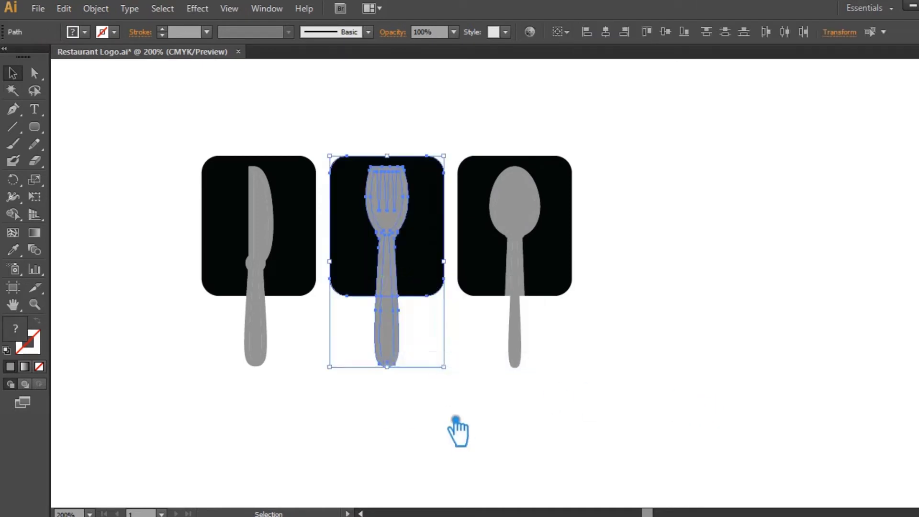
pyautogui.click(462, 441)
pyautogui.click(399, 334)
pyautogui.press('Delete')
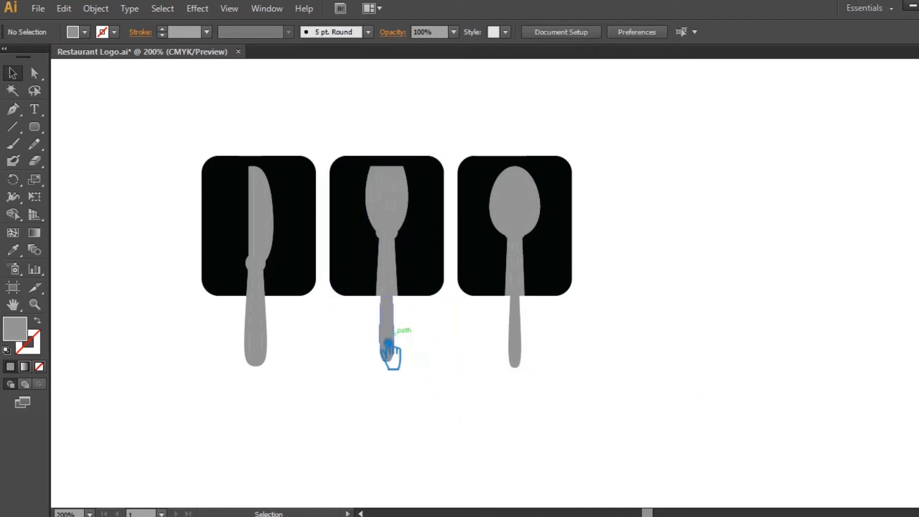
# Ungroup the divided knife pieces and delete the offset outline part below the rectangle.
pyautogui.rightClick(266, 350)
pyautogui.click(287, 434)
pyautogui.click(291, 366)
pyautogui.click(283, 354)
pyautogui.press('Delete')
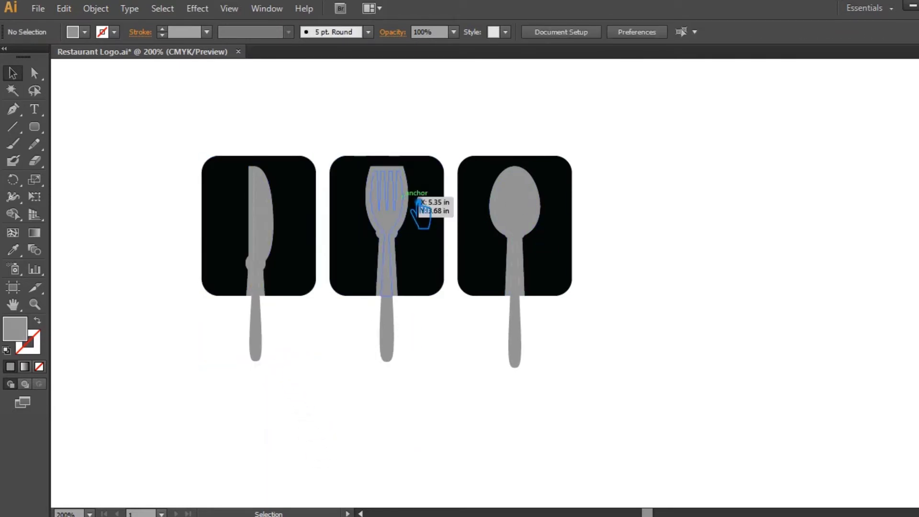
# Delete the gray offset outline pieces inside the rectangles around the fork, spoon and knife, leaving empty gaps around the utensils.
pyautogui.click(419, 191)
pyautogui.press('Delete')
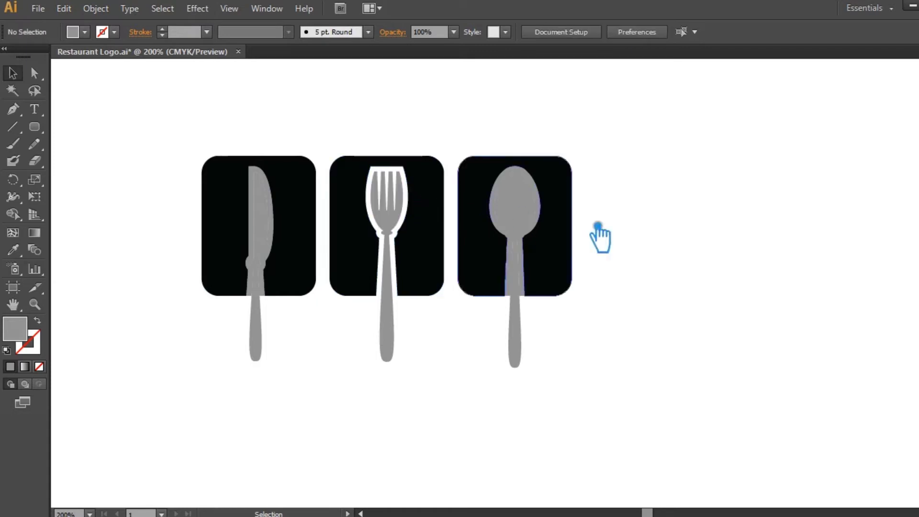
pyautogui.click(551, 205)
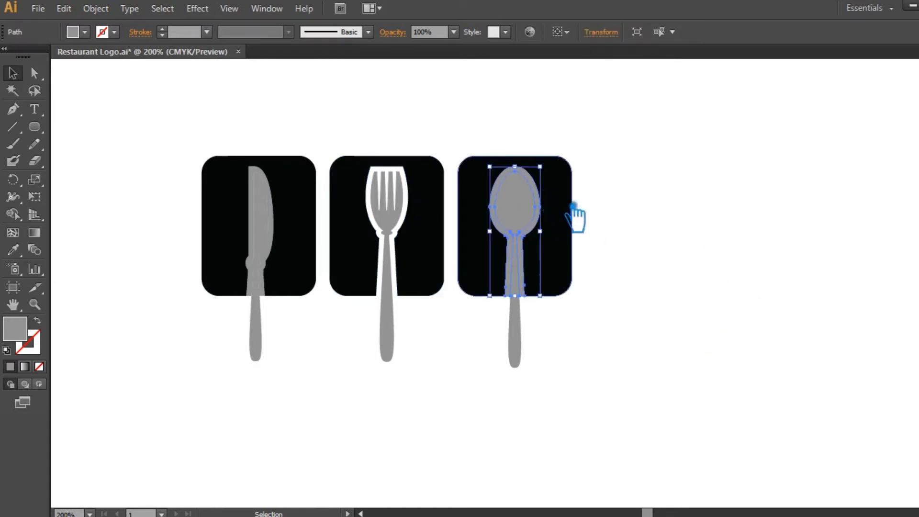
pyautogui.press('Delete')
pyautogui.click(286, 217)
pyautogui.press('Delete')
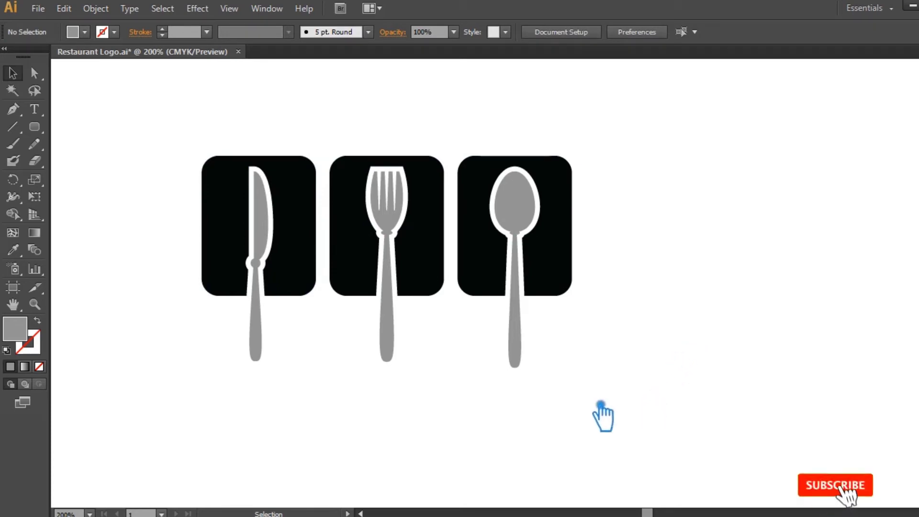
# Group each utensil with its own rectangle, for the knife, fork and spoon, and save the document.
pyautogui.moveTo(303, 356); pyautogui.dragTo(173, 147)
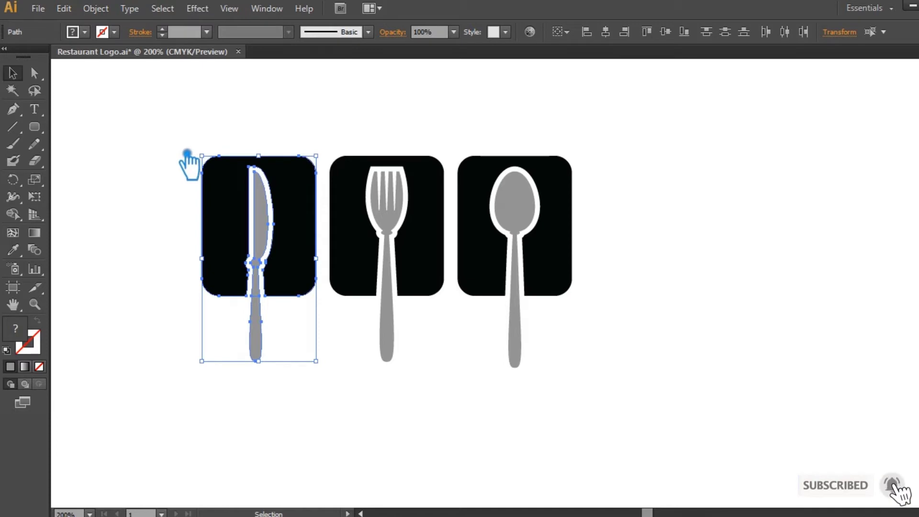
pyautogui.moveTo(437, 334); pyautogui.dragTo(349, 134)
pyautogui.press('a')
pyautogui.click(629, 397)
pyautogui.press('v')
pyautogui.moveTo(609, 410); pyautogui.dragTo(481, 124)
pyautogui.press('a')
pyautogui.press('v')
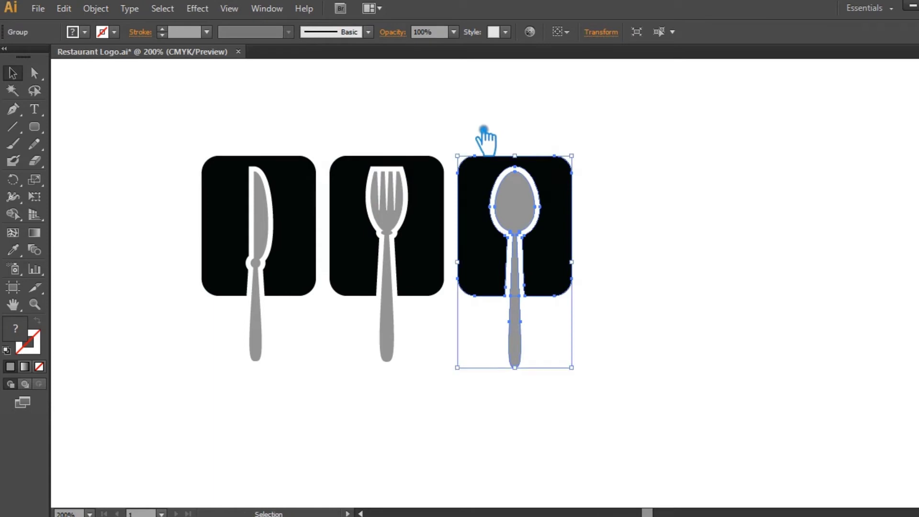
pyautogui.press('a')
pyautogui.hotkey('ctrl', 's')
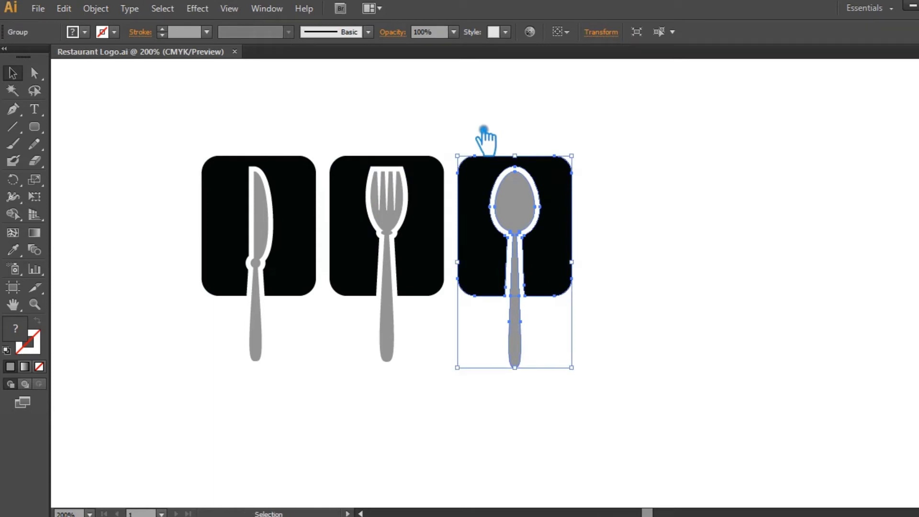
pyautogui.click(655, 213)
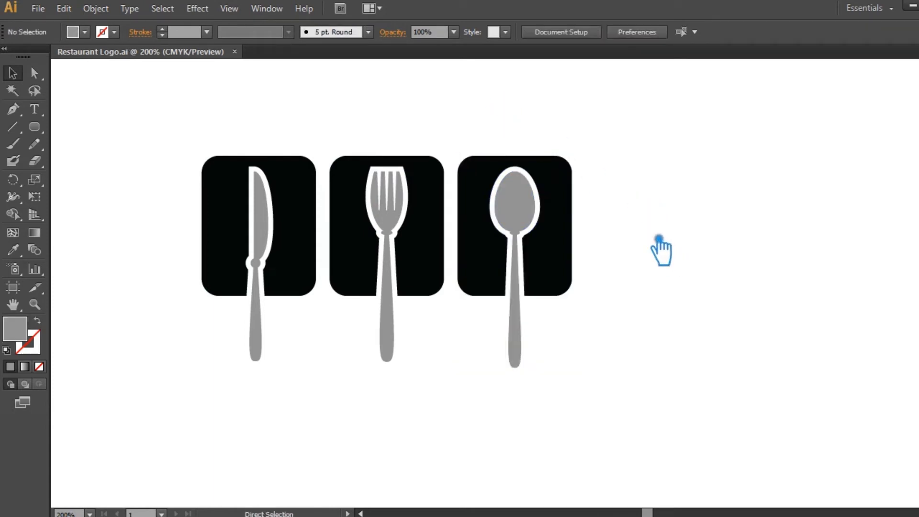
# Ungroup the spoon tile and delete the part of the spoon handle that extends below the rectangle.
pyautogui.click(521, 354)
pyautogui.rightClick(518, 352)
pyautogui.click(513, 382)
pyautogui.click(527, 338)
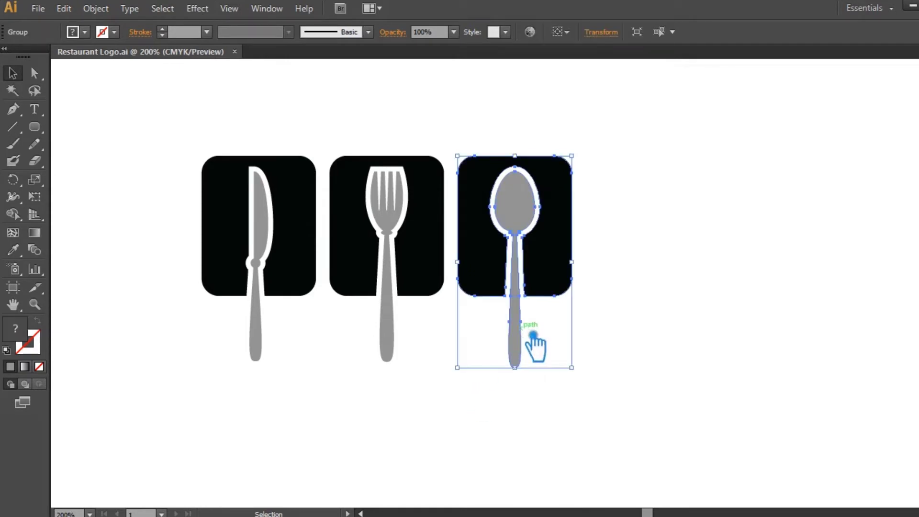
pyautogui.rightClick(526, 331)
pyautogui.click(569, 414)
pyautogui.click(528, 333)
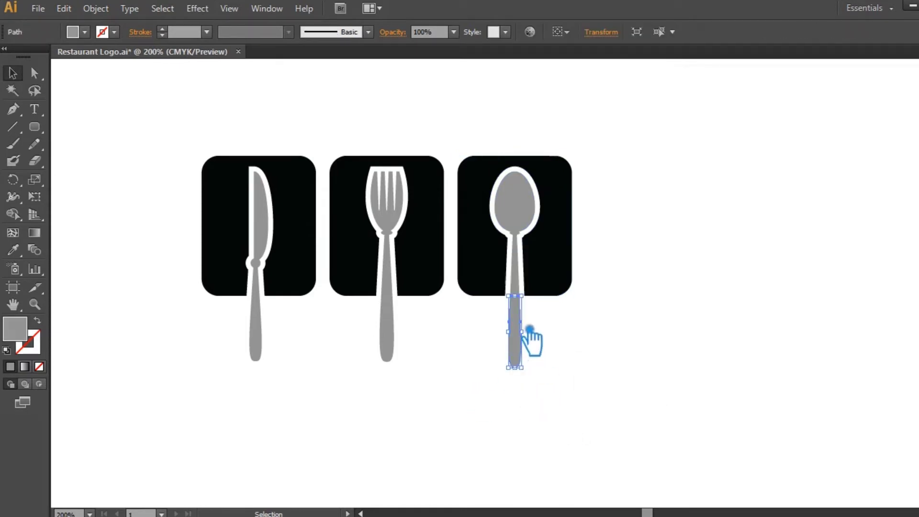
pyautogui.click(530, 340)
# Ungroup the fork tile and delete the part of the fork handle below the rectangle.
pyautogui.click(408, 345)
pyautogui.rightClick(393, 331)
pyautogui.click(431, 417)
pyautogui.click(410, 382)
# Ungroup the knife tile and delete the part of the knife handle below the rectangle.
pyautogui.rightClick(252, 344)
pyautogui.click(304, 432)
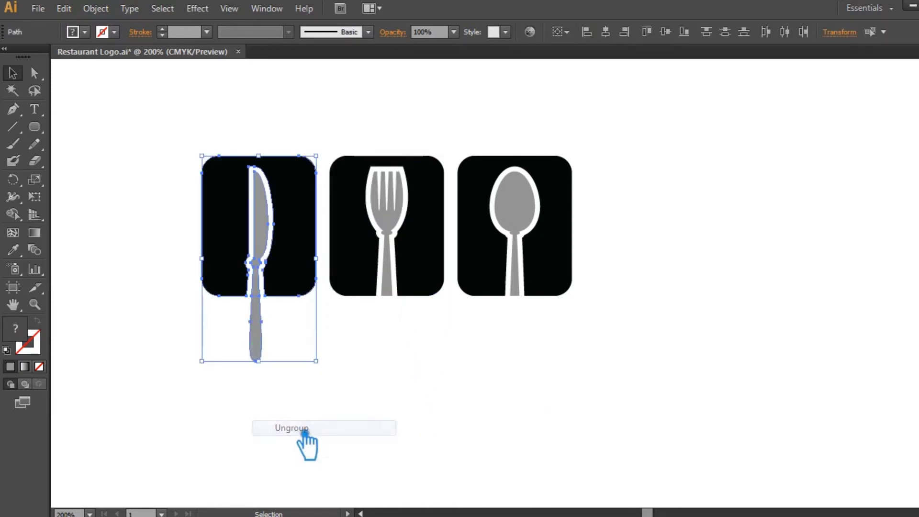
pyautogui.click(287, 367)
pyautogui.click(261, 347)
pyautogui.press('Delete')
# Group each trimmed utensil with its rectangle again, for the spoon, fork and knife tiles.
pyautogui.moveTo(607, 343); pyautogui.dragTo(463, 103)
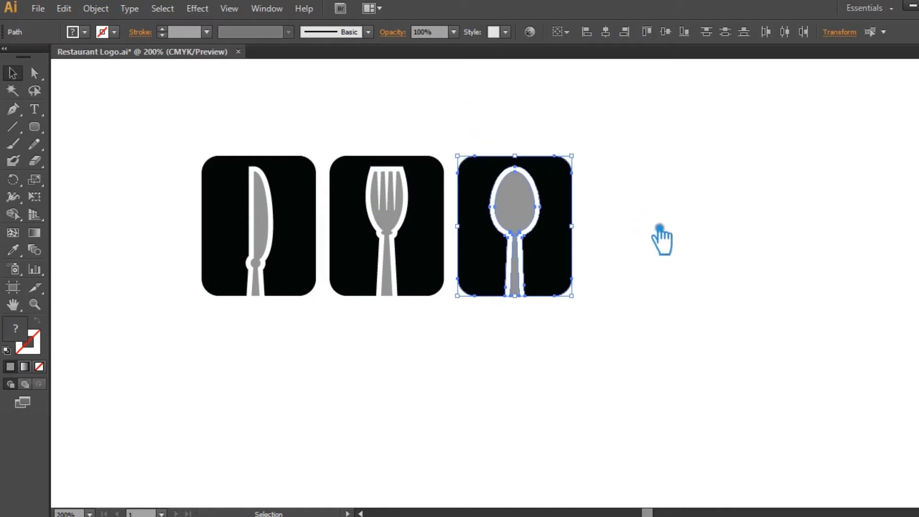
pyautogui.hotkey('ctrl', 'g')
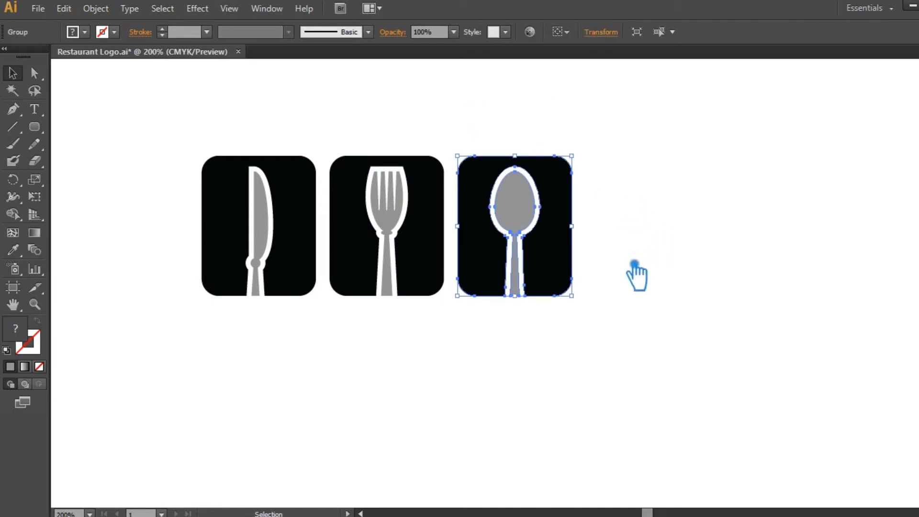
pyautogui.moveTo(462, 350); pyautogui.dragTo(352, 123)
pyautogui.hotkey('ctrl', 'g')
pyautogui.moveTo(316, 359); pyautogui.dragTo(238, 144)
pyautogui.click(289, 340)
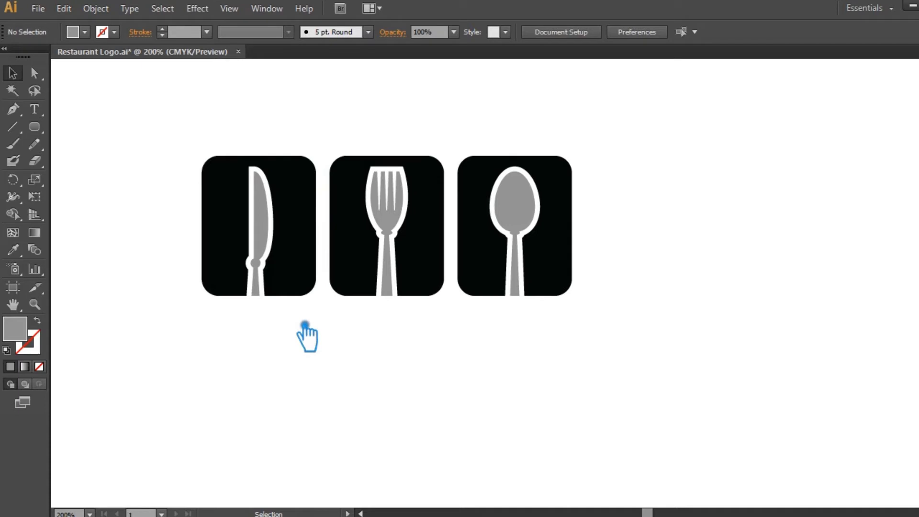
# Draw a rounded rectangle frame around all three tiles with no fill and a gray stroke.
pyautogui.click(35, 126)
pyautogui.moveTo(50, 127); pyautogui.dragTo(85, 142)
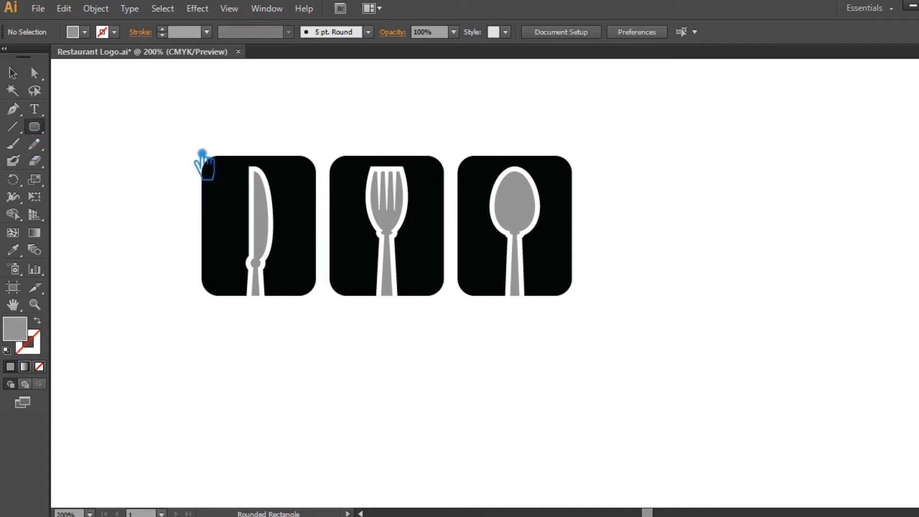
pyautogui.moveTo(205, 155)
pyautogui.mouseDown()
pyautogui.moveTo(513, 307)
pyautogui.moveTo(593, 309)
pyautogui.mouseUp()
pyautogui.click(50, 327)
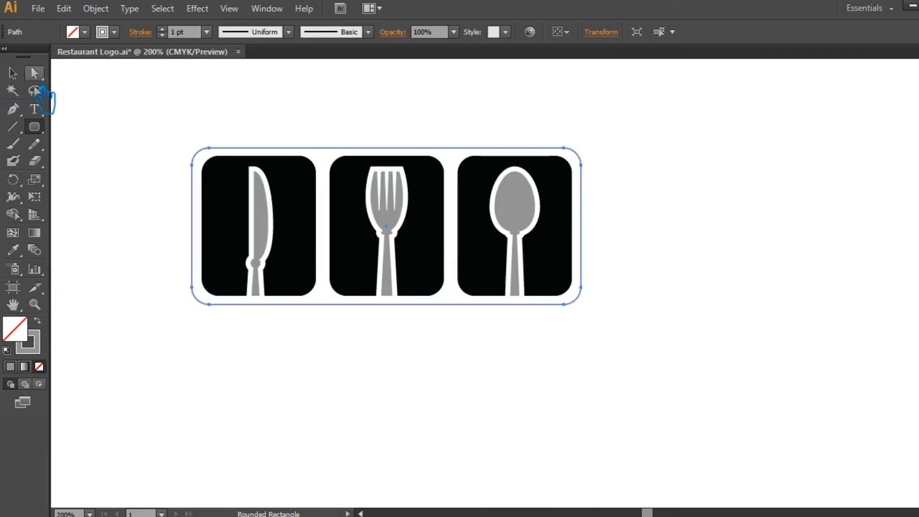
# Set the stroke weight of the outer frame to 3 pt.
pyautogui.scroll(1, 177, 33)
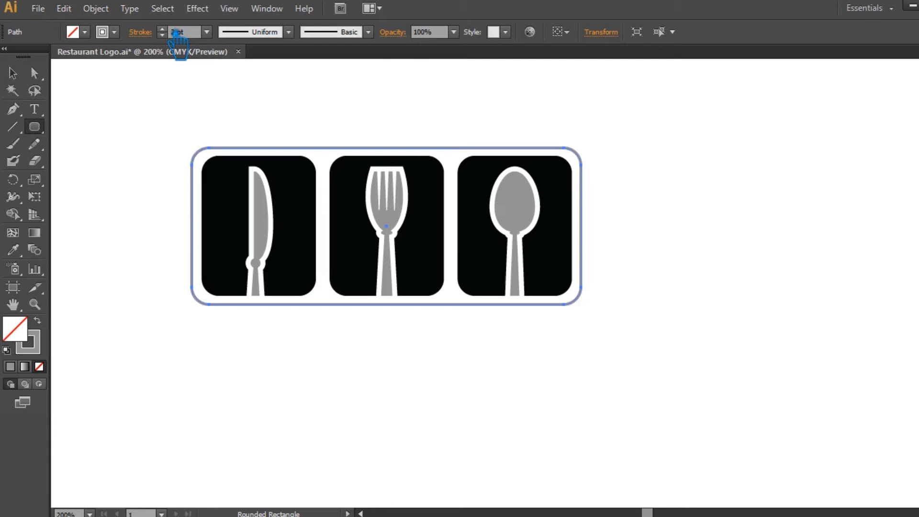
pyautogui.scroll(1, 176, 33)
pyautogui.click(13, 73)
pyautogui.click(560, 139)
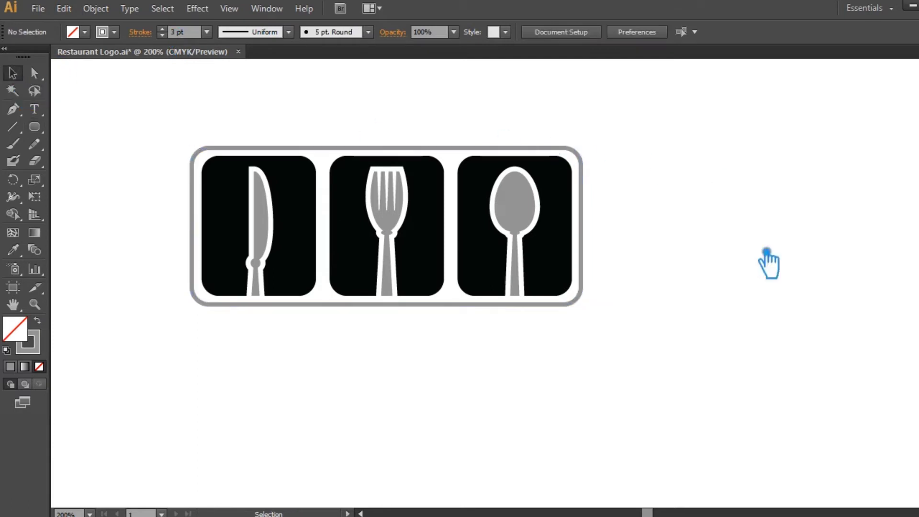
# Ungroup the knife tile so its background and knife pieces can be selected separately.
pyautogui.click(303, 222)
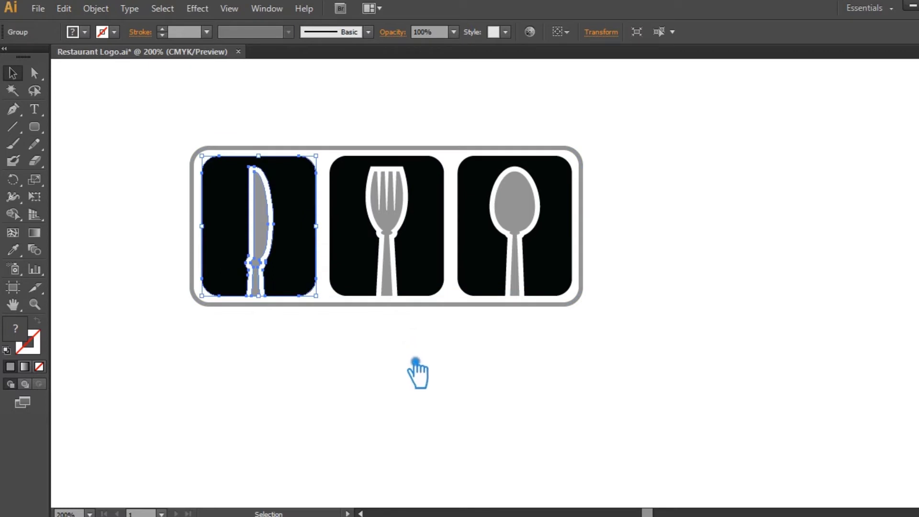
pyautogui.click(416, 368)
pyautogui.click(279, 238)
pyautogui.rightClick(264, 218)
pyautogui.click(321, 303)
pyautogui.click(332, 372)
# Fill the background rectangle of the knife tile with orange C66320.
pyautogui.click(309, 225)
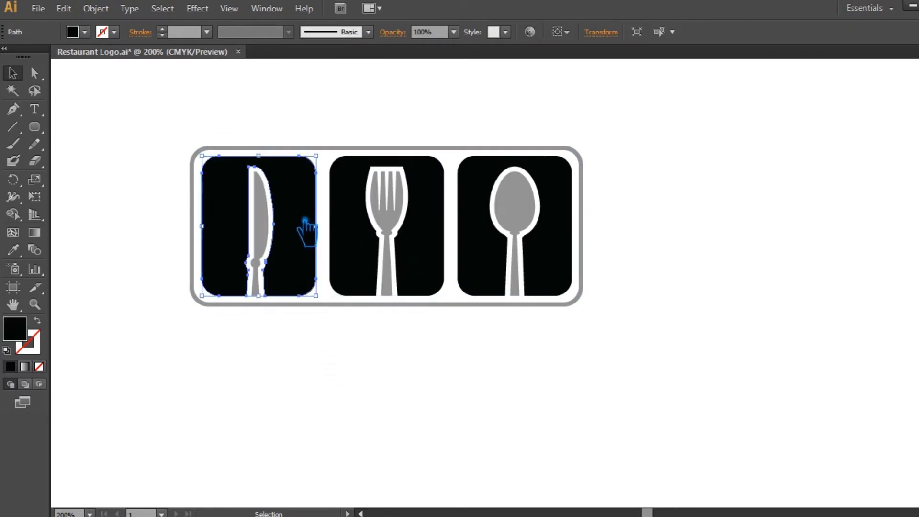
pyautogui.doubleClick(20, 335)
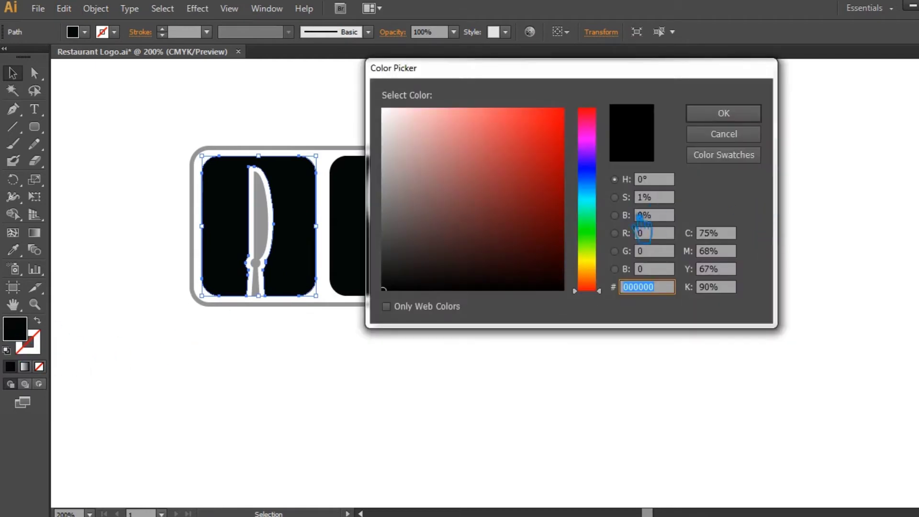
pyautogui.moveTo(603, 288)
pyautogui.mouseDown()
pyautogui.moveTo(602, 273)
pyautogui.moveTo(602, 285)
pyautogui.mouseUp()
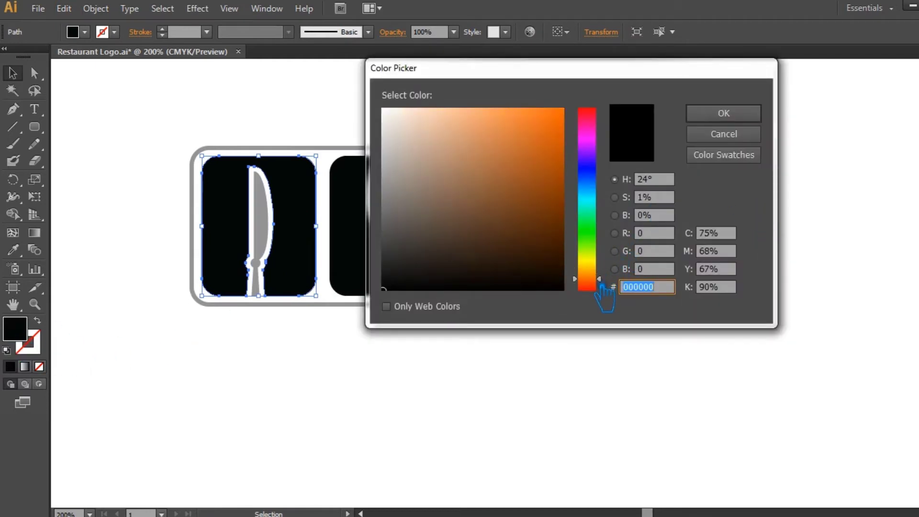
pyautogui.click(535, 149)
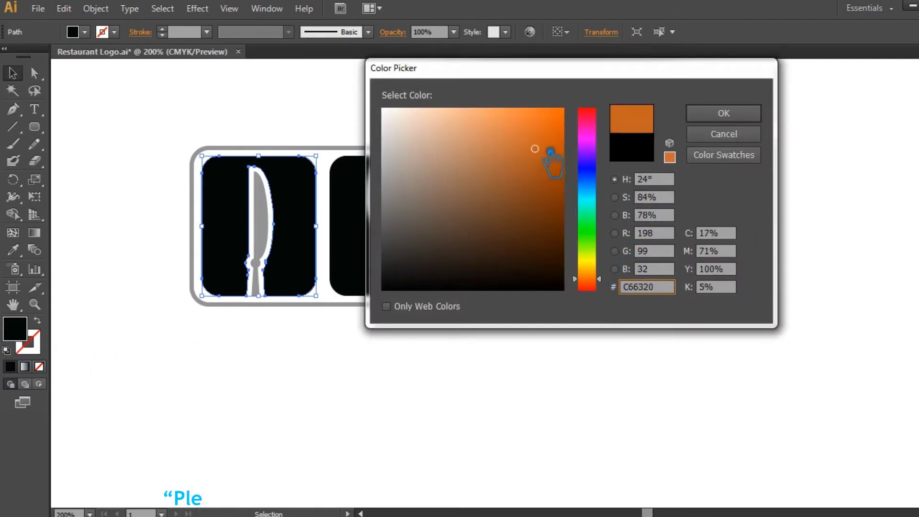
pyautogui.click(736, 116)
pyautogui.click(718, 174)
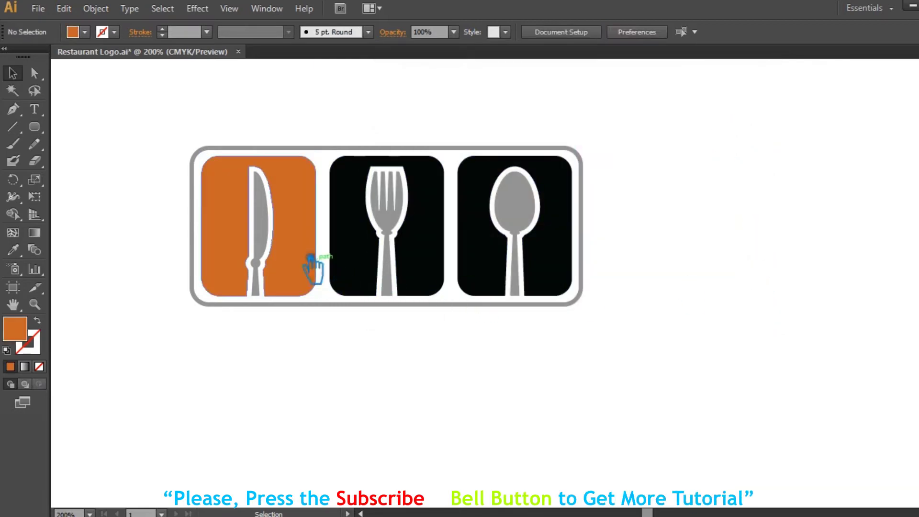
# Apply the orange fill of the knife tile's background to the knife with the Eyedropper.
pyautogui.click(274, 225)
pyautogui.click(21, 249)
pyautogui.click(293, 232)
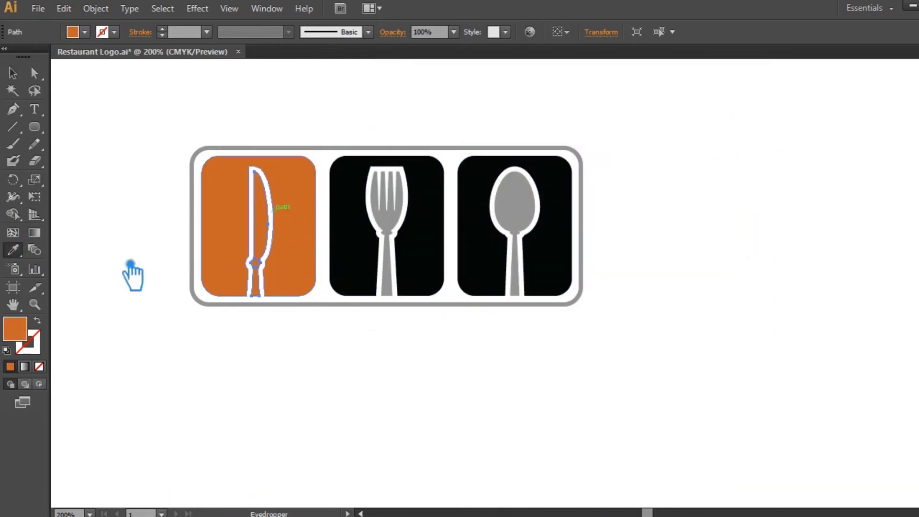
# Change the knife's fill to a darker brown shade of the orange with the Color Picker.
pyautogui.doubleClick(19, 330)
pyautogui.click(538, 184)
pyautogui.click(524, 197)
pyautogui.click(724, 114)
pyautogui.click(14, 73)
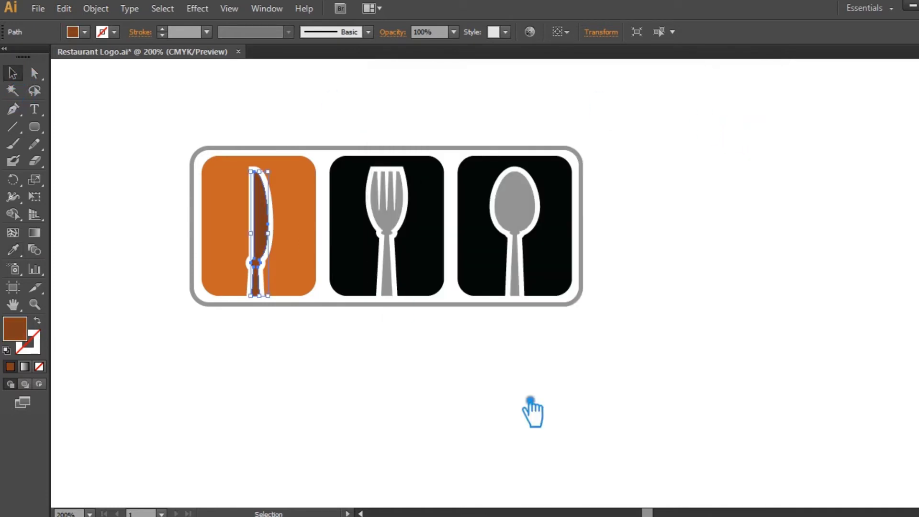
pyautogui.click(533, 410)
# Ungroup the fork tile so its background and fork can be selected separately.
pyautogui.click(440, 266)
pyautogui.rightClick(439, 267)
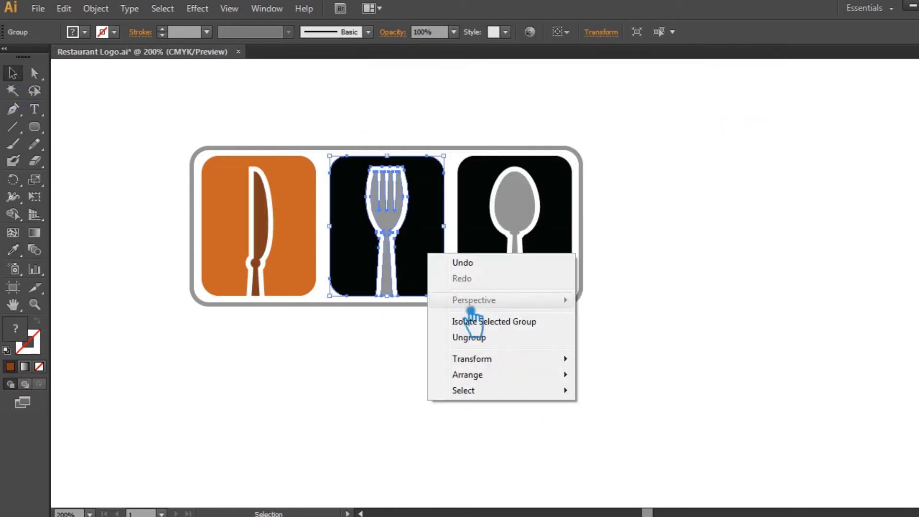
pyautogui.click(436, 335)
pyautogui.click(437, 381)
# Apply the knife's brown fill to the background of the fork tile with the Eyedropper.
pyautogui.click(441, 268)
pyautogui.click(13, 250)
pyautogui.click(276, 225)
pyautogui.click(13, 72)
pyautogui.click(340, 369)
# Fill the fork with dark brown 512F18.
pyautogui.click(401, 232)
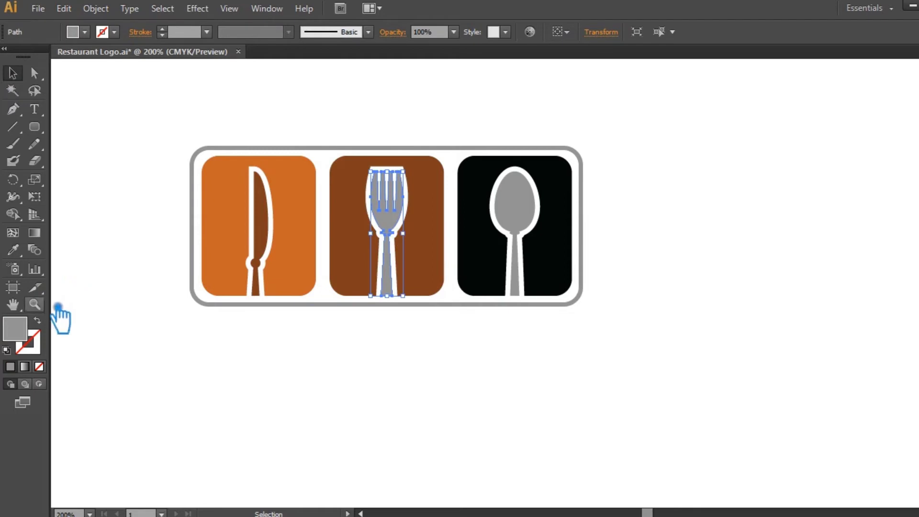
pyautogui.doubleClick(31, 338)
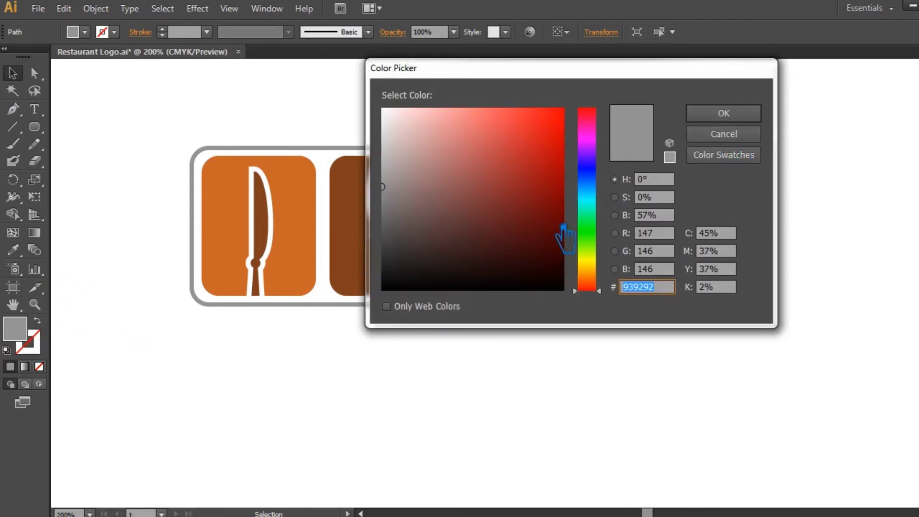
pyautogui.click(599, 279)
pyautogui.click(511, 233)
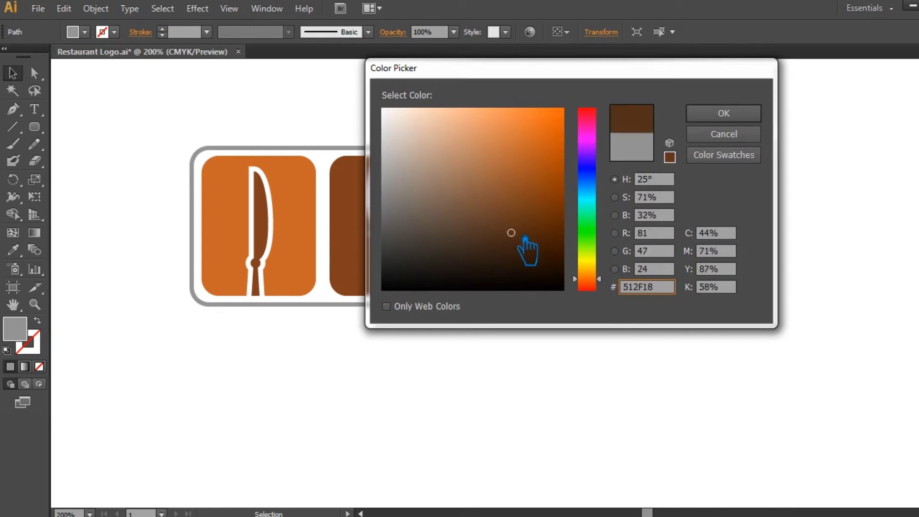
pyautogui.click(748, 115)
pyautogui.click(682, 247)
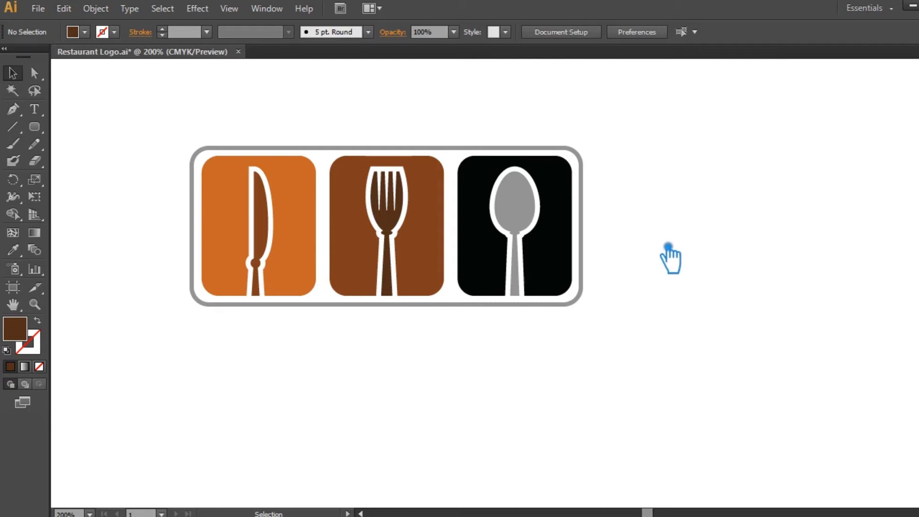
# Ungroup the spoon tile so its background and spoon can be selected separately.
pyautogui.click(569, 246)
pyautogui.rightClick(557, 235)
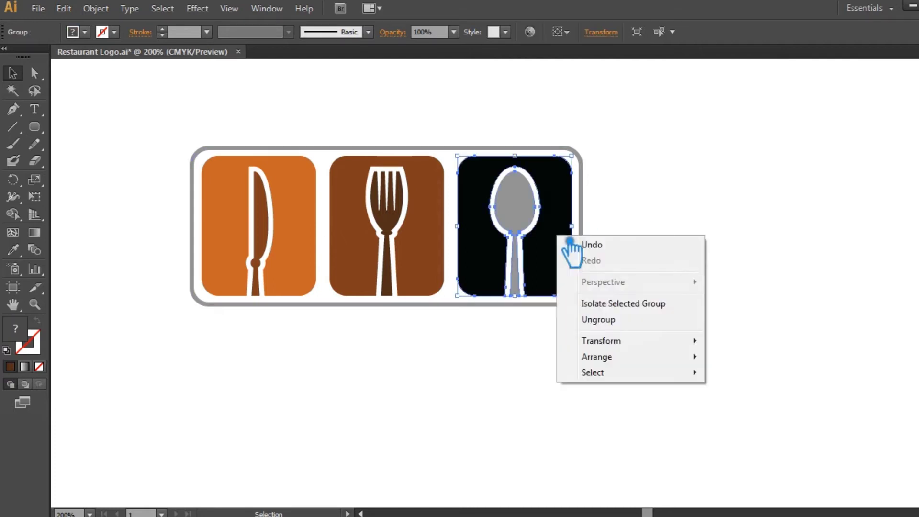
pyautogui.click(617, 320)
# Apply the fork's dark brown fill to the background of the spoon tile with the Eyedropper.
pyautogui.click(14, 251)
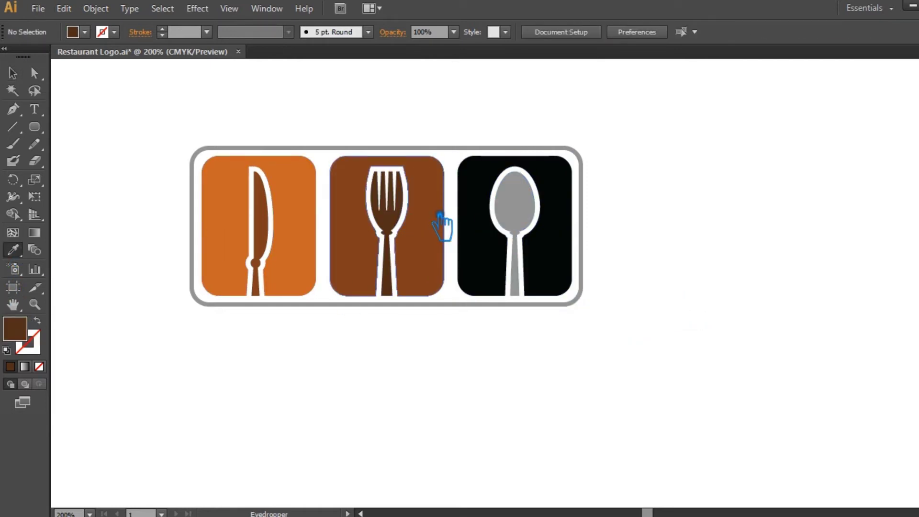
pyautogui.press('v')
pyautogui.click(572, 237)
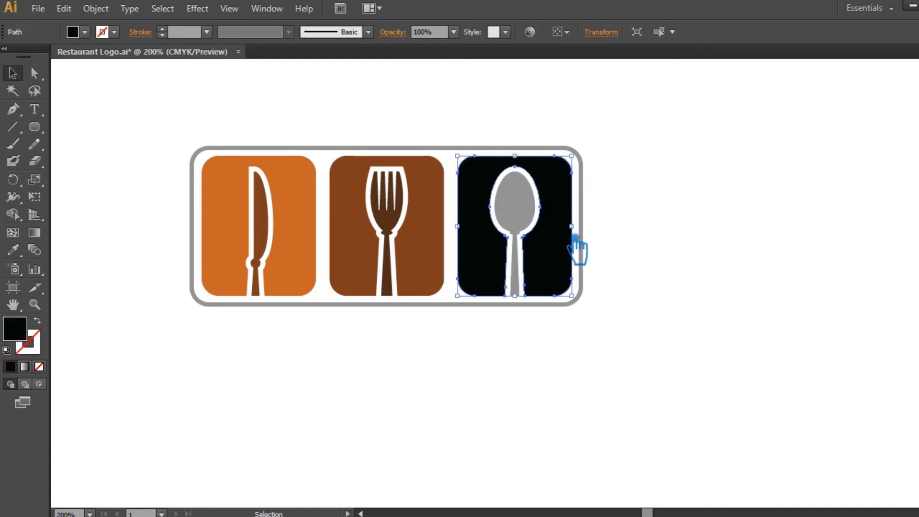
pyautogui.press('u')
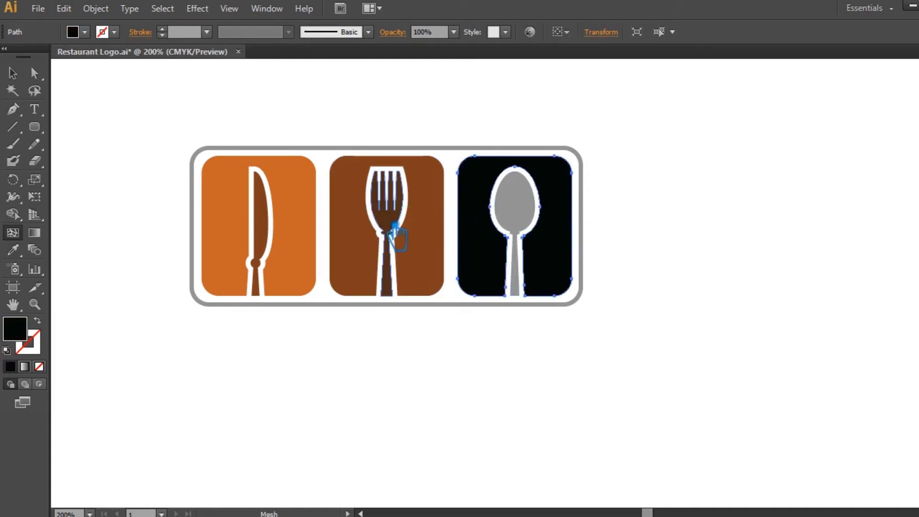
pyautogui.click(402, 231)
pyautogui.click(13, 72)
pyautogui.click(732, 192)
# Match the spoon's fill to the dark brown of its tile background with the Eyedropper.
pyautogui.click(528, 225)
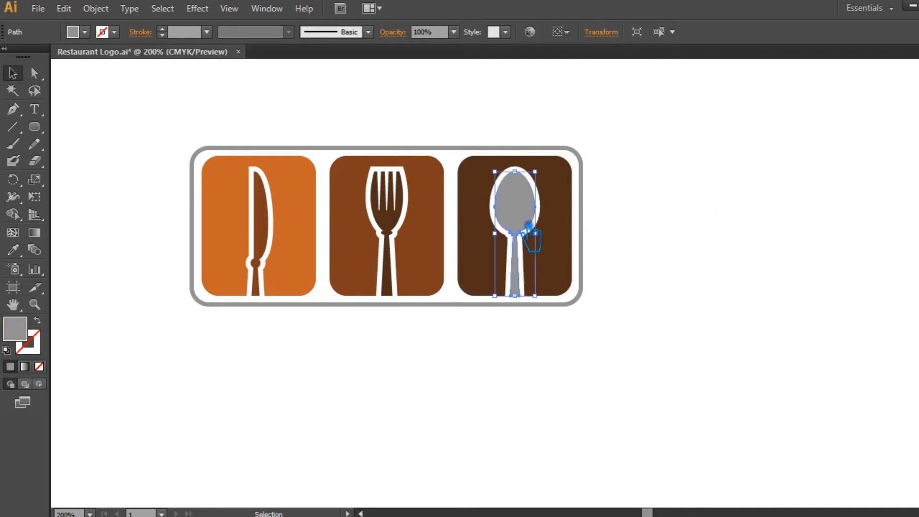
pyautogui.press('i')
pyautogui.click(564, 210)
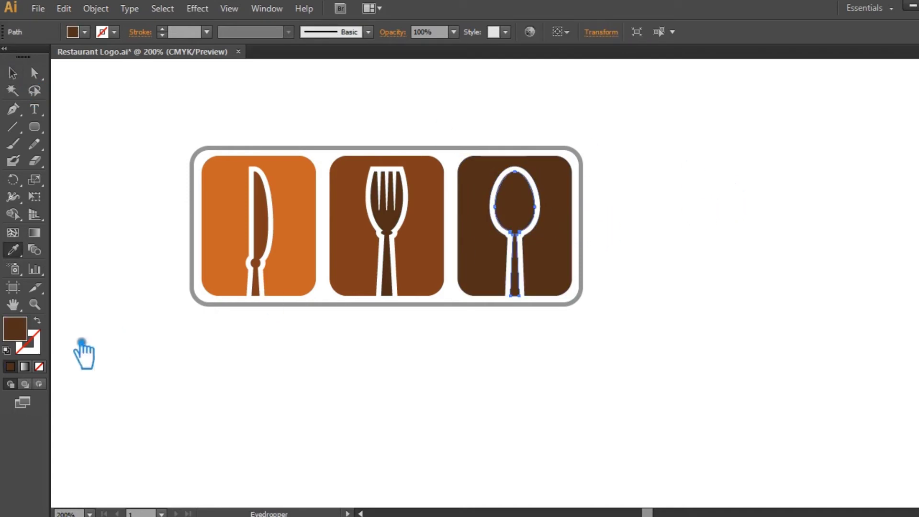
pyautogui.click(13, 72)
pyautogui.click(773, 181)
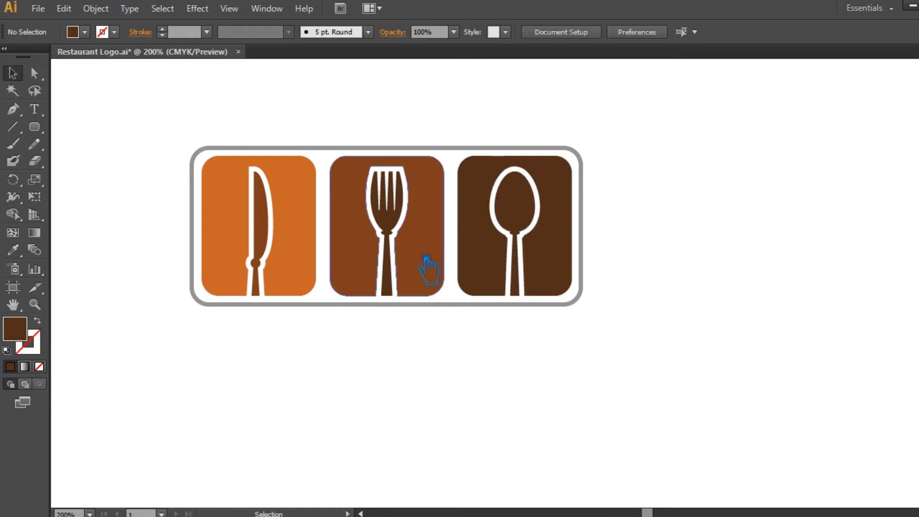
# Match the fork's fill to the brown of its tile background with the Eyedropper.
pyautogui.click(404, 227)
pyautogui.press('i')
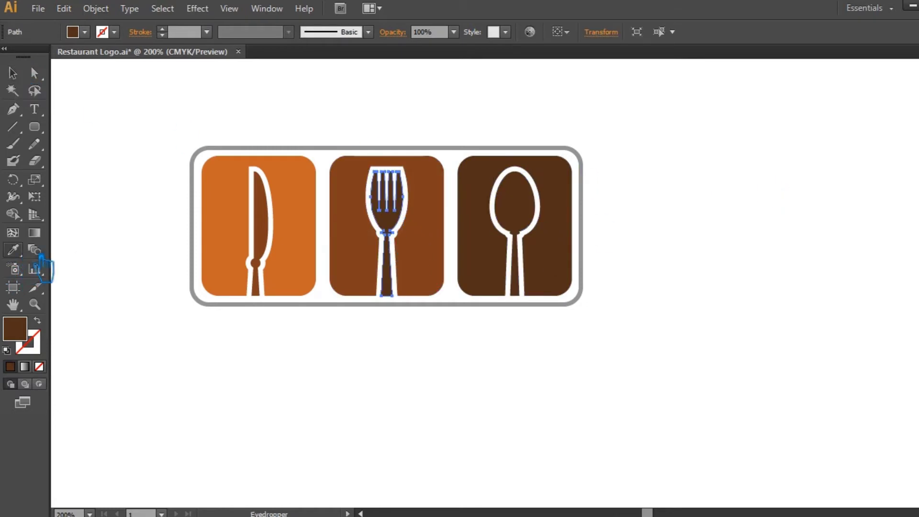
pyautogui.click(374, 245)
pyautogui.click(13, 73)
pyautogui.click(160, 158)
# Match the knife's fill to the orange of its tile background with the Eyedropper.
pyautogui.click(293, 241)
pyautogui.click(271, 225)
pyautogui.press('i')
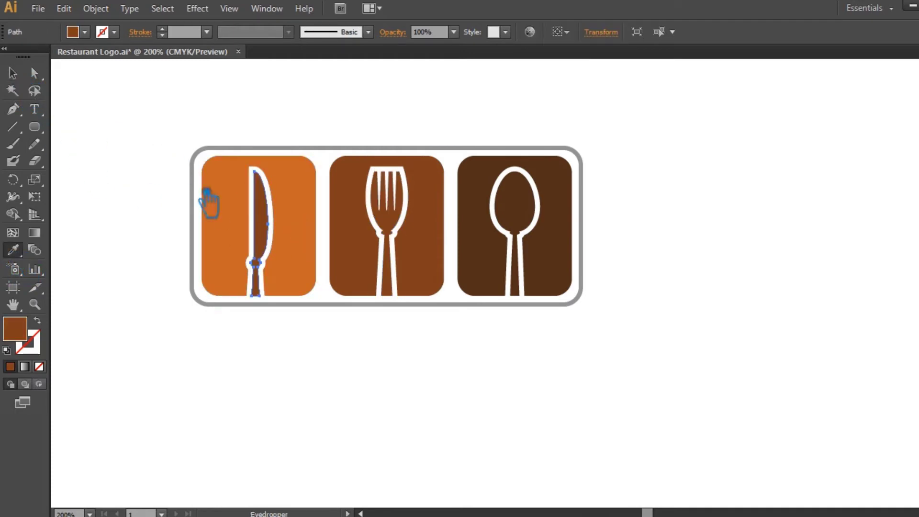
pyautogui.click(312, 192)
pyautogui.click(13, 73)
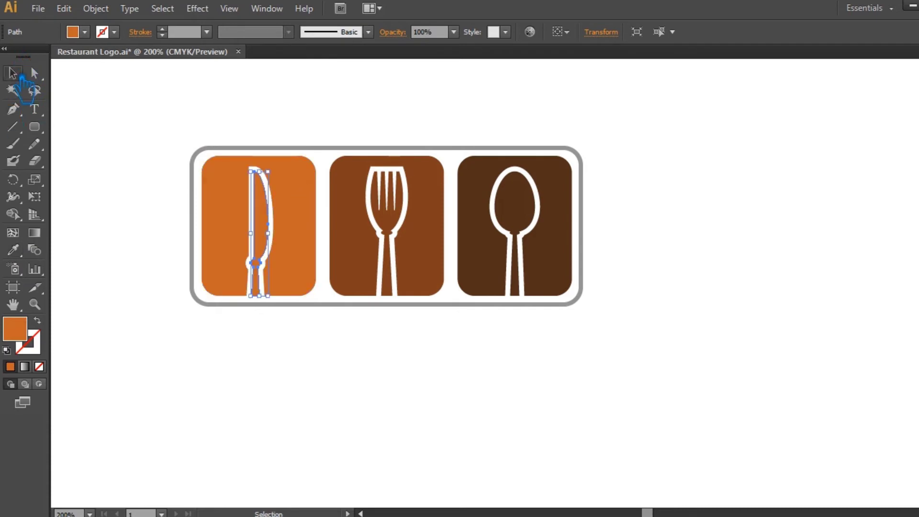
pyautogui.click(638, 236)
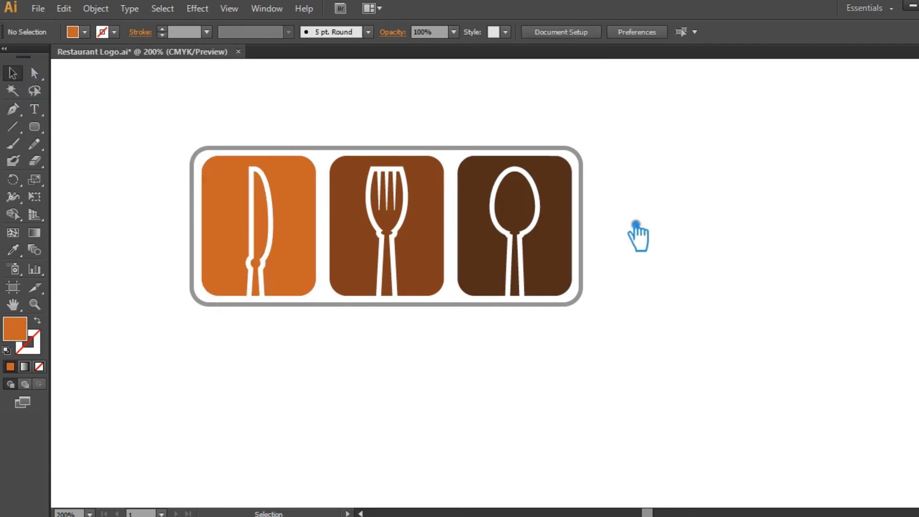
# Give the outer frame an orange stroke of 3 pt and no fill.
pyautogui.click(584, 196)
pyautogui.click(14, 367)
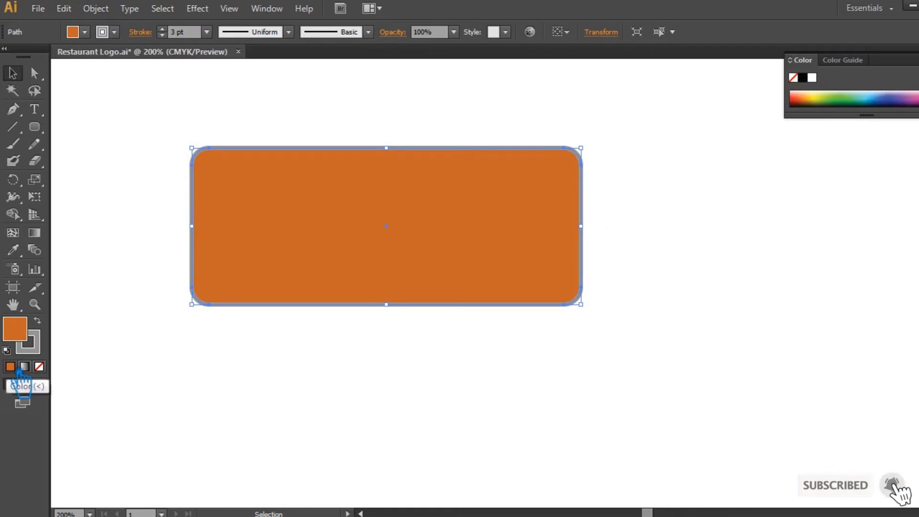
pyautogui.hotkey('shift', 'x')
pyautogui.press('/')
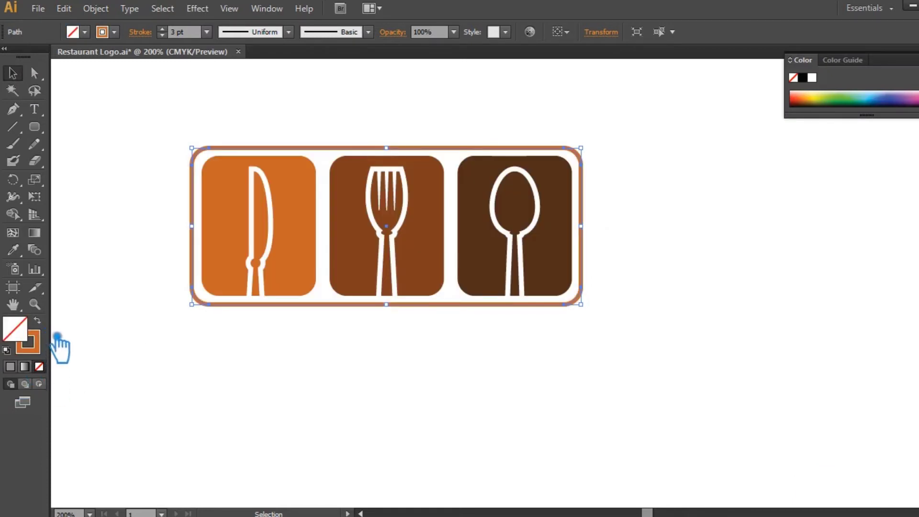
pyautogui.click(38, 321)
pyautogui.click(37, 321)
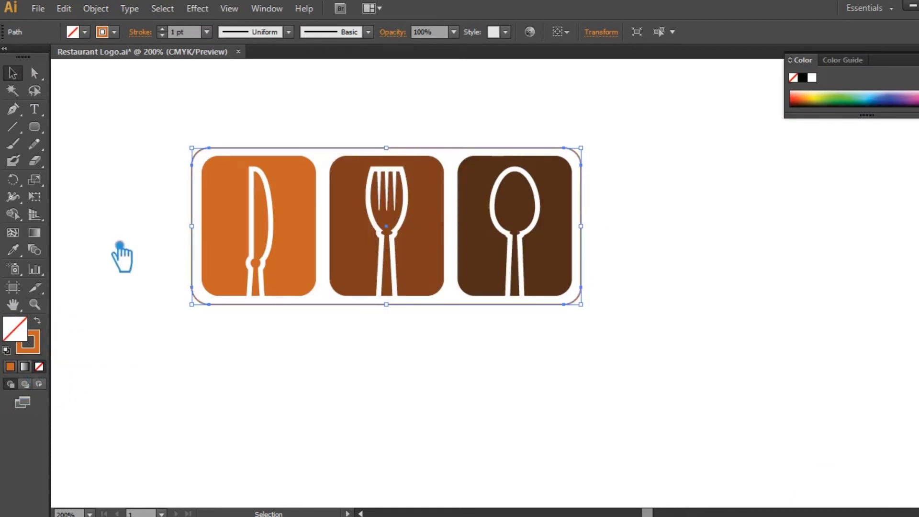
pyautogui.scroll(2, 173, 34)
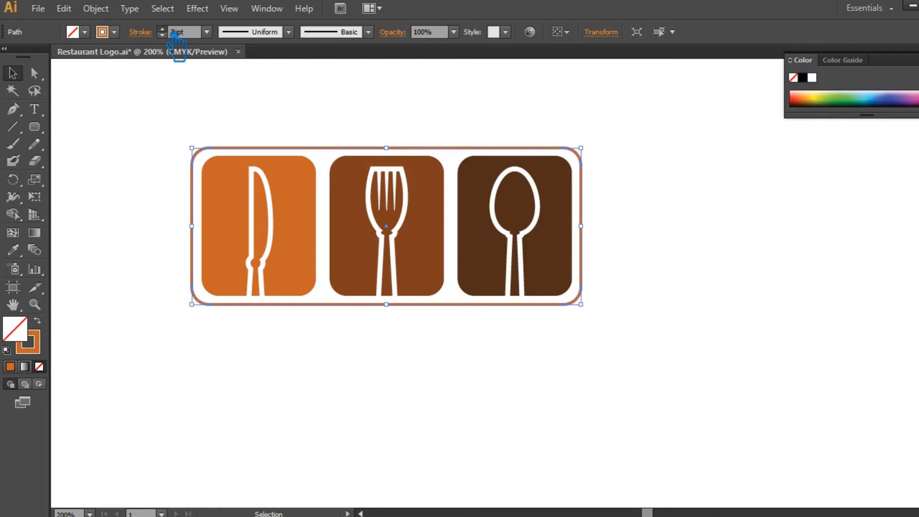
pyautogui.click(816, 304)
# Expand the outer frame's stroke into a filled shape.
pyautogui.moveTo(623, 389); pyautogui.dragTo(158, 129)
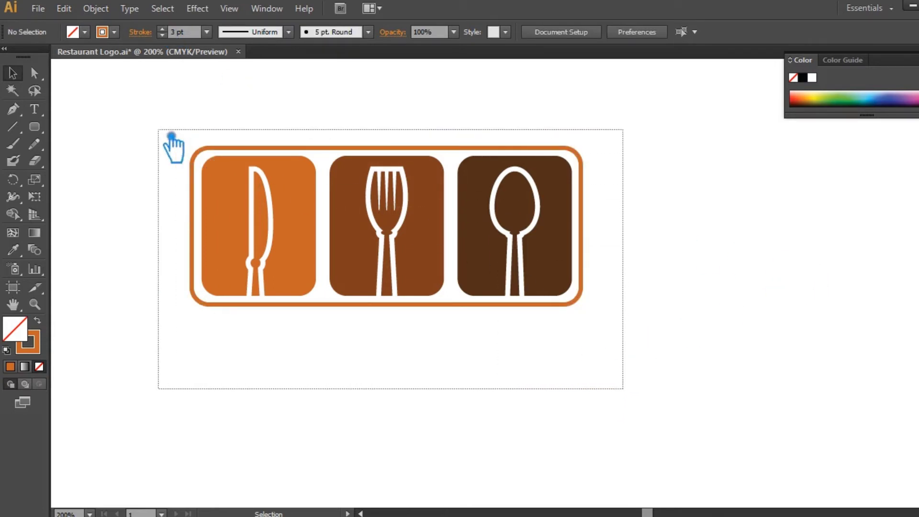
pyautogui.click(369, 148)
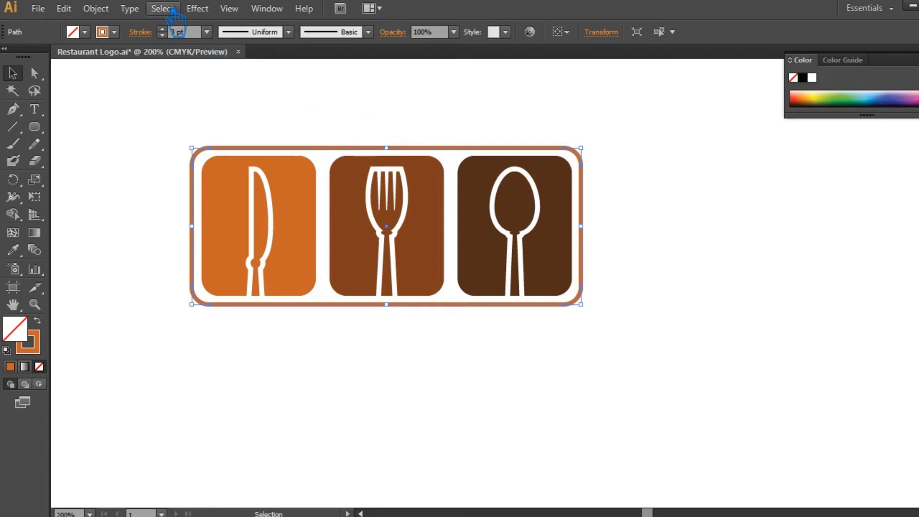
pyautogui.click(96, 9)
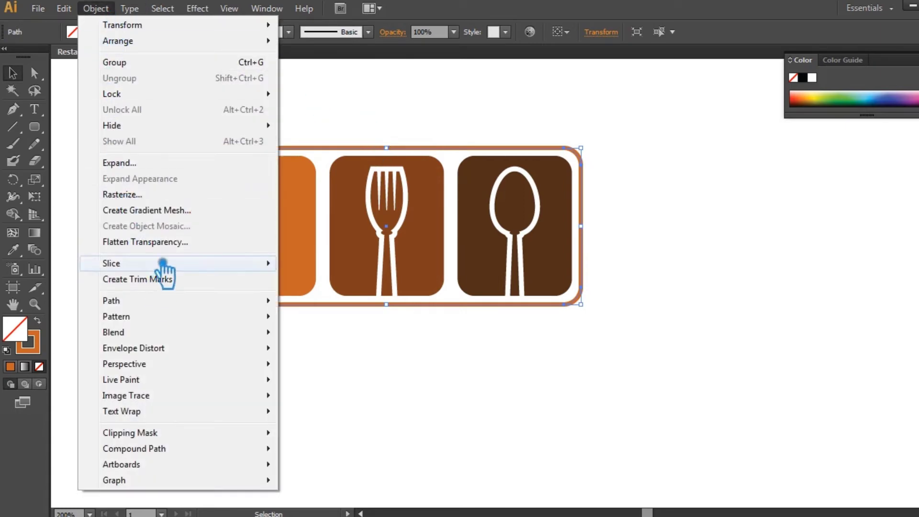
pyautogui.click(162, 163)
pyautogui.click(467, 347)
pyautogui.click(597, 364)
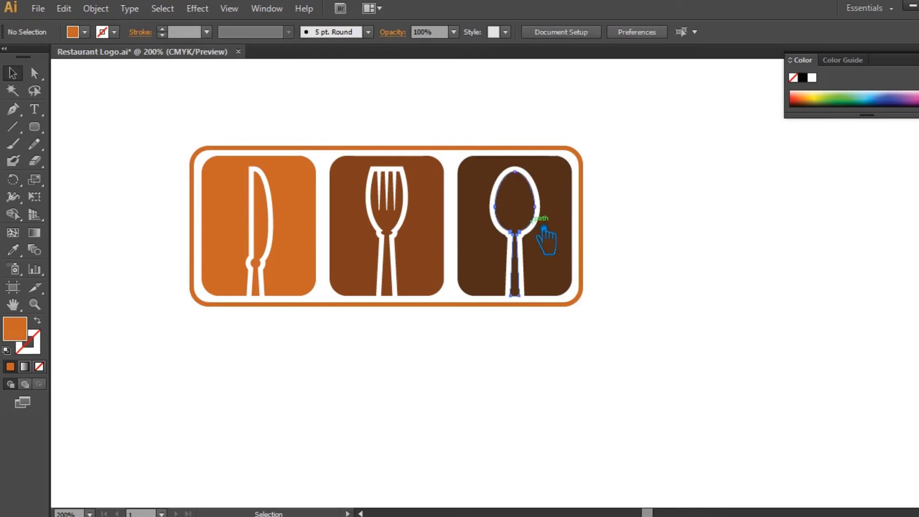
# Group the tile backgrounds and cutlery pieces, join them with the outer frame, and save the document.
pyautogui.click(544, 232)
pyautogui.click(734, 246)
pyautogui.moveTo(629, 232); pyautogui.dragTo(196, 193)
pyautogui.keyDown('shift'); pyautogui.click(255, 154); pyautogui.keyUp('shift')
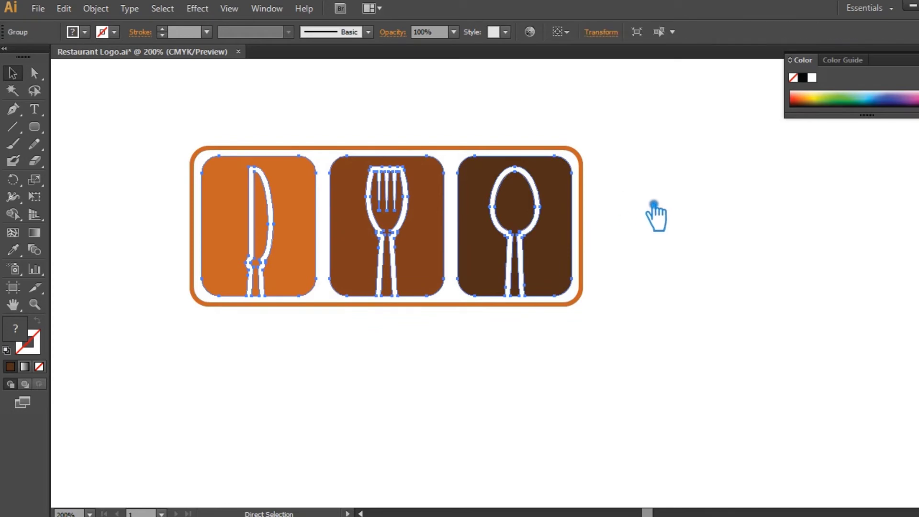
pyautogui.moveTo(647, 361); pyautogui.dragTo(192, 117)
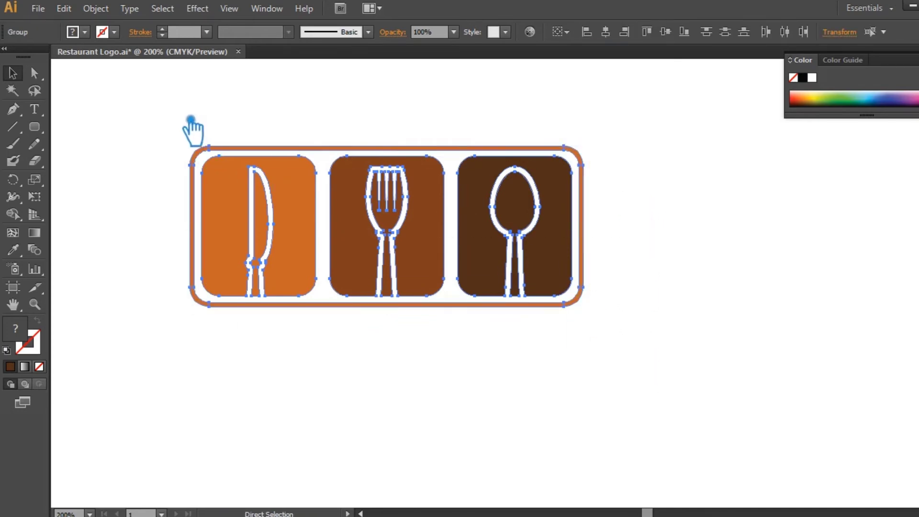
pyautogui.click(662, 239)
pyautogui.hotkey('ctrl', 's')
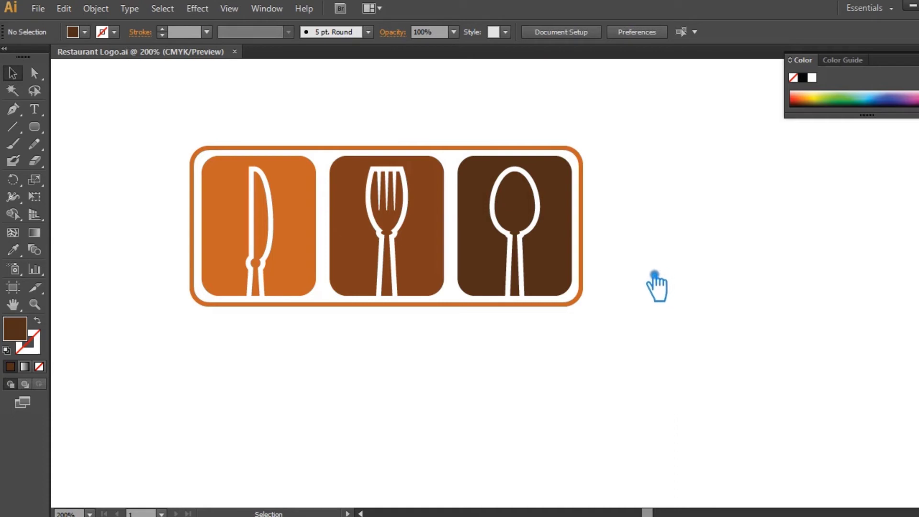
pyautogui.click(35, 109)
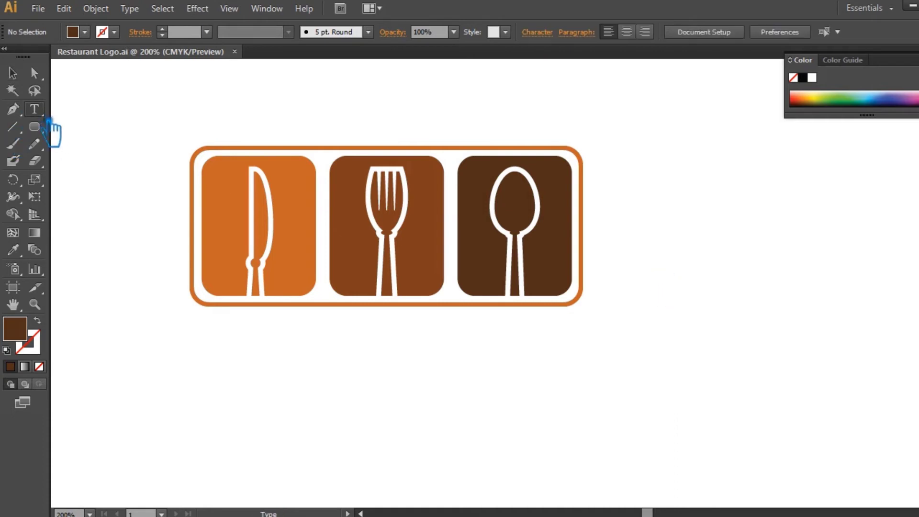
pyautogui.click(186, 428)
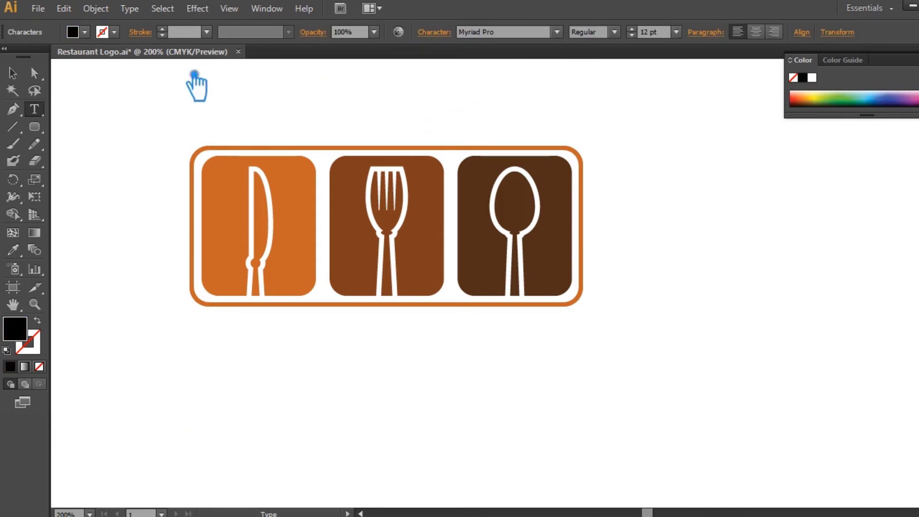
pyautogui.click(13, 73)
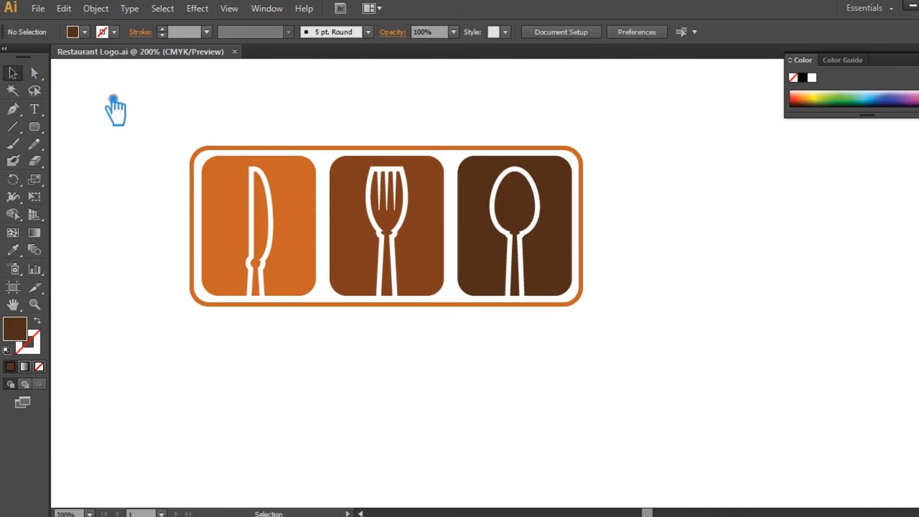
# Scale the whole logo down proportionally about its center and save the document.
pyautogui.click(436, 229)
pyautogui.moveTo(595, 313); pyautogui.dragTo(514, 285)
pyautogui.click(599, 304)
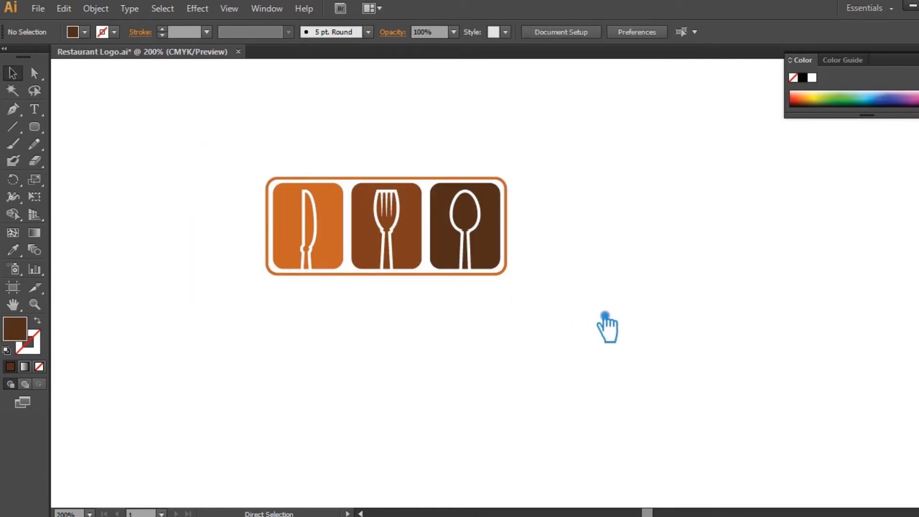
pyautogui.hotkey('ctrl', 's')
# Add the text "Fried Restaurant" as a name line beneath the cutlery emblem.
pyautogui.click(34, 109)
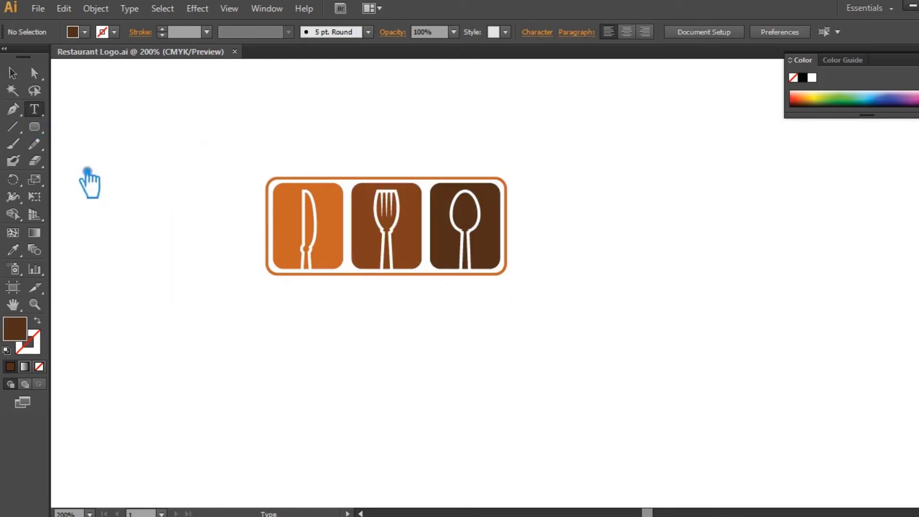
pyautogui.click(282, 328)
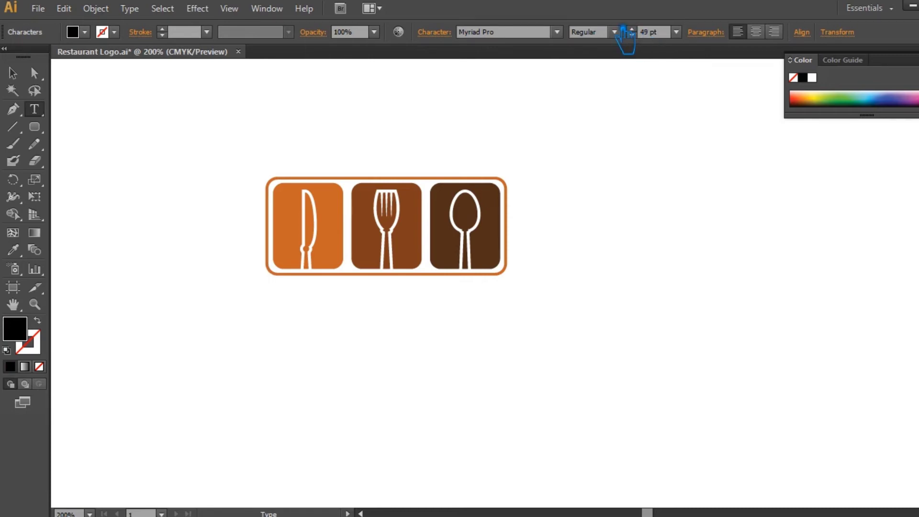
pyautogui.write('Fried')
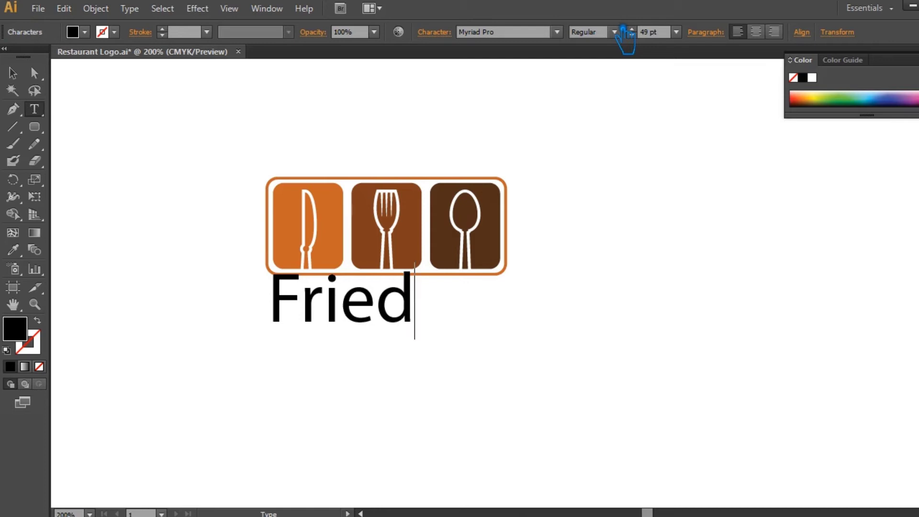
pyautogui.write(' Res')
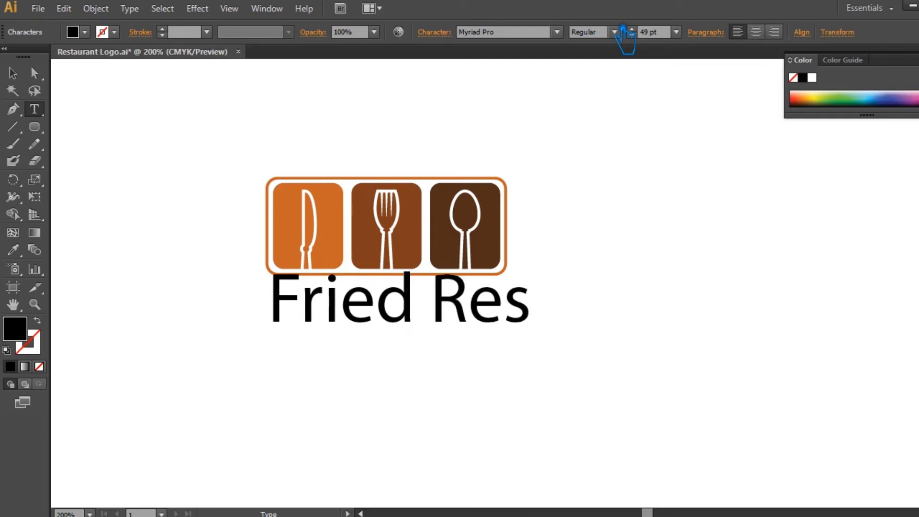
pyautogui.write('taurant')
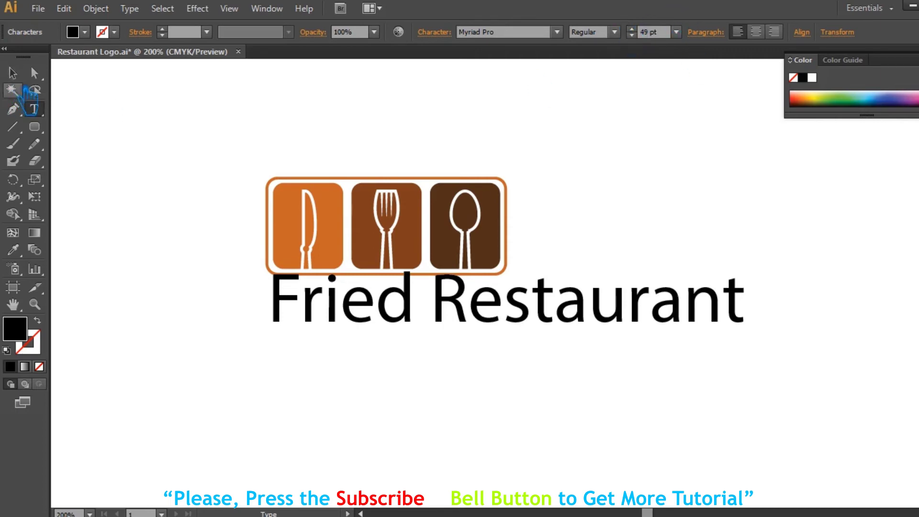
pyautogui.click(13, 72)
pyautogui.click(791, 413)
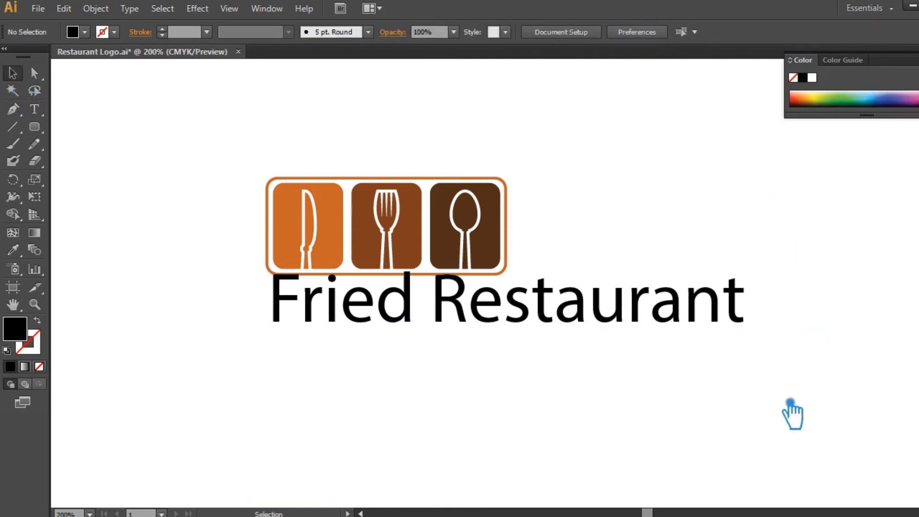
# Set the restaurant name's font to Niagara Solid and move the text clear of the emblem's lower edge.
pyautogui.click(607, 316)
pyautogui.click(524, 36)
pyautogui.press('Down')
pyautogui.press('Down')
pyautogui.press('Down')
pyautogui.press('Down')
pyautogui.press('Down')
pyautogui.press('Up')
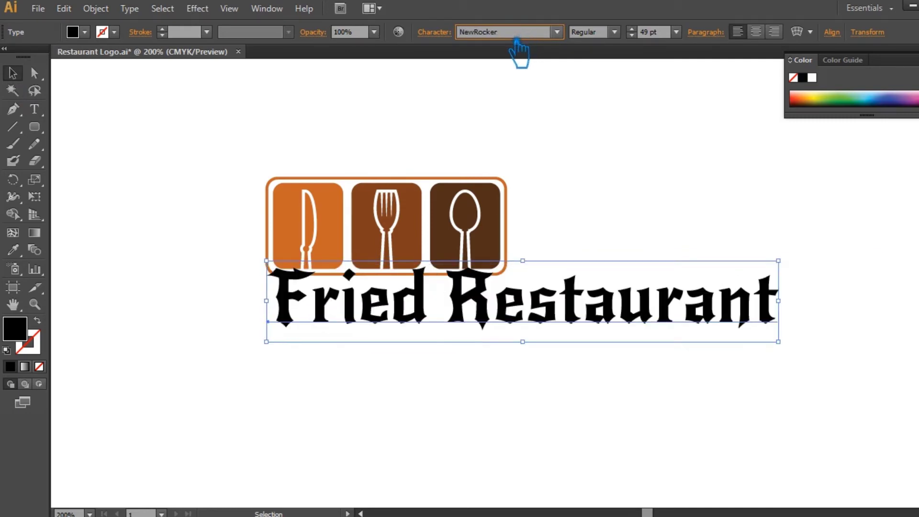
pyautogui.click(600, 234)
pyautogui.moveTo(578, 321); pyautogui.dragTo(478, 339)
pyautogui.click(663, 248)
pyautogui.click(553, 331)
pyautogui.press('Down')
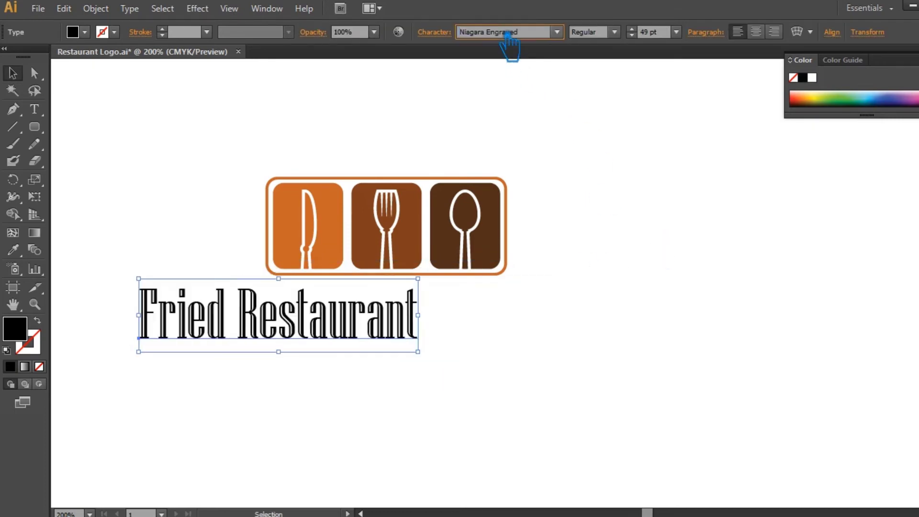
pyautogui.press('Down')
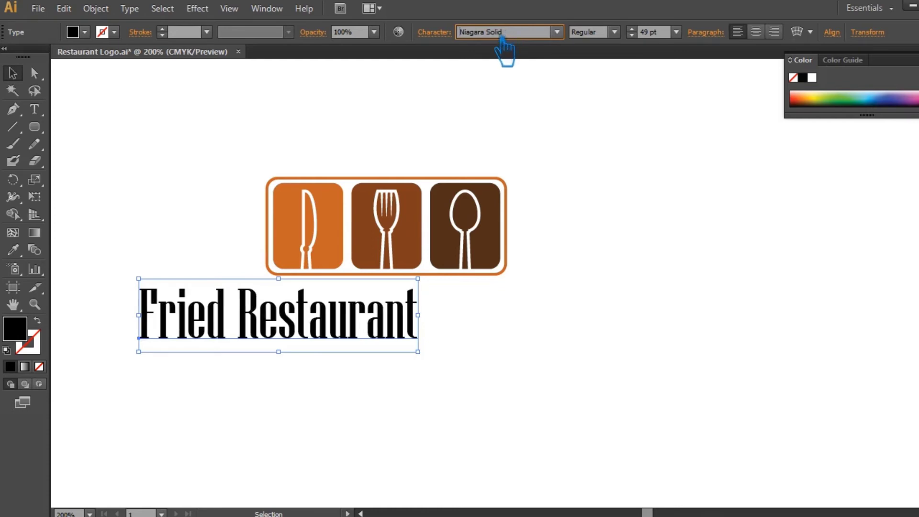
# Format the restaurant name in all caps.
pyautogui.click(434, 32)
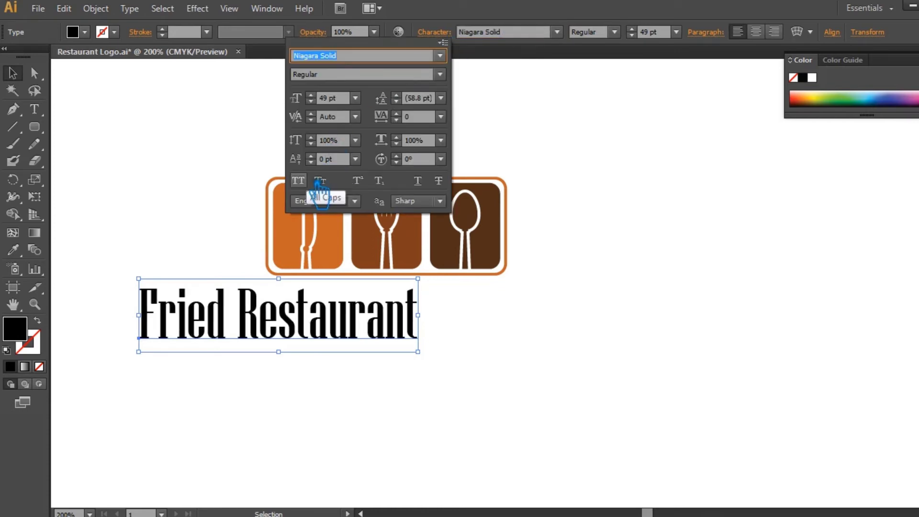
pyautogui.click(298, 180)
pyautogui.click(491, 5)
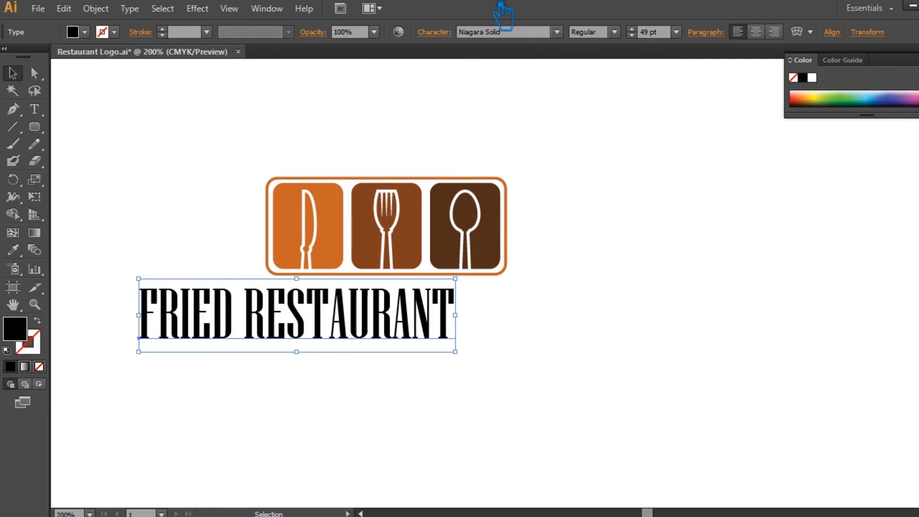
# Enlarge the restaurant name and center it horizontally with the emblem.
pyautogui.moveTo(459, 355); pyautogui.dragTo(154, 117)
pyautogui.click(656, 409)
pyautogui.click(474, 32)
pyautogui.click(697, 335)
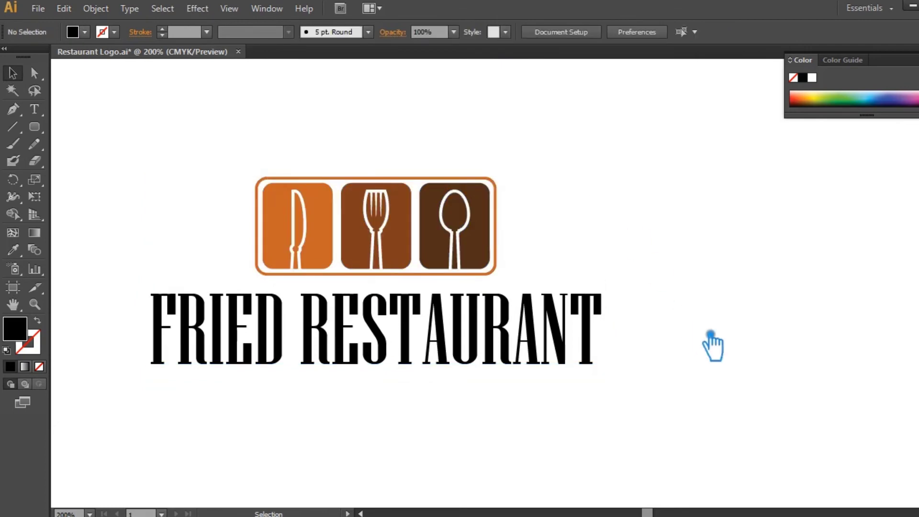
# Scale the restaurant name down to about 57 pt and realign it centered closely beneath the emblem.
pyautogui.keyDown('shift'); pyautogui.click(543, 363); pyautogui.keyUp('shift')
pyautogui.moveTo(614, 287); pyautogui.dragTo(559, 287)
pyautogui.click(618, 267)
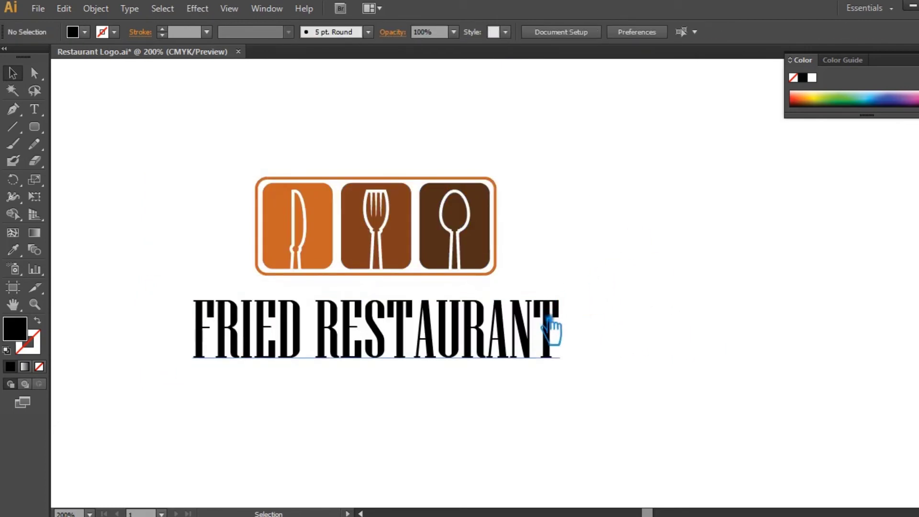
pyautogui.moveTo(531, 368); pyautogui.dragTo(548, 363)
pyautogui.moveTo(626, 389); pyautogui.dragTo(270, 163)
pyautogui.click(473, 31)
pyautogui.click(637, 304)
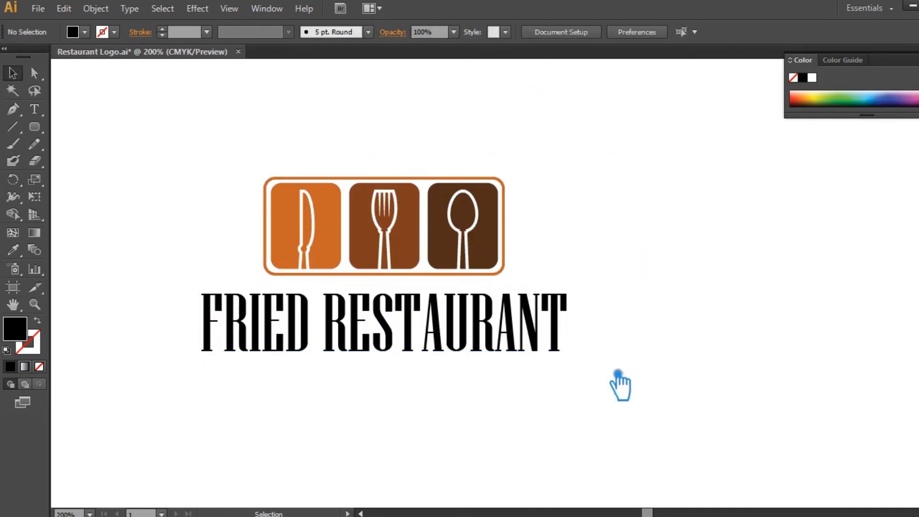
# Add the text "TAGLINE GOES HERE" in the Rationale One font below the restaurant name.
pyautogui.click(34, 109)
pyautogui.click(195, 404)
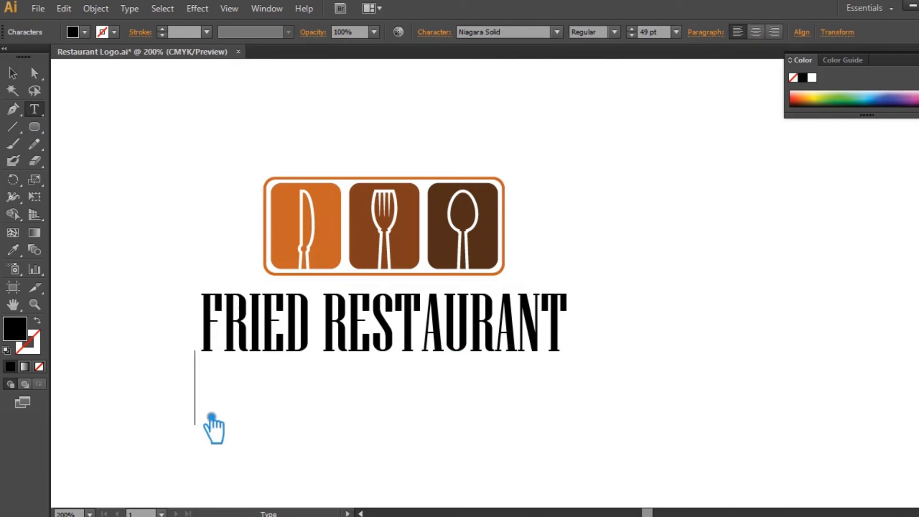
pyautogui.click(491, 32)
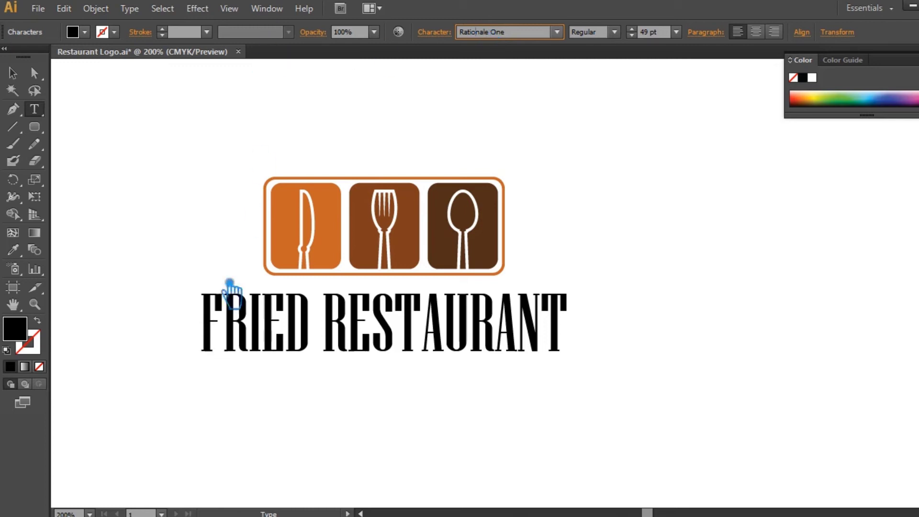
pyautogui.write('T')
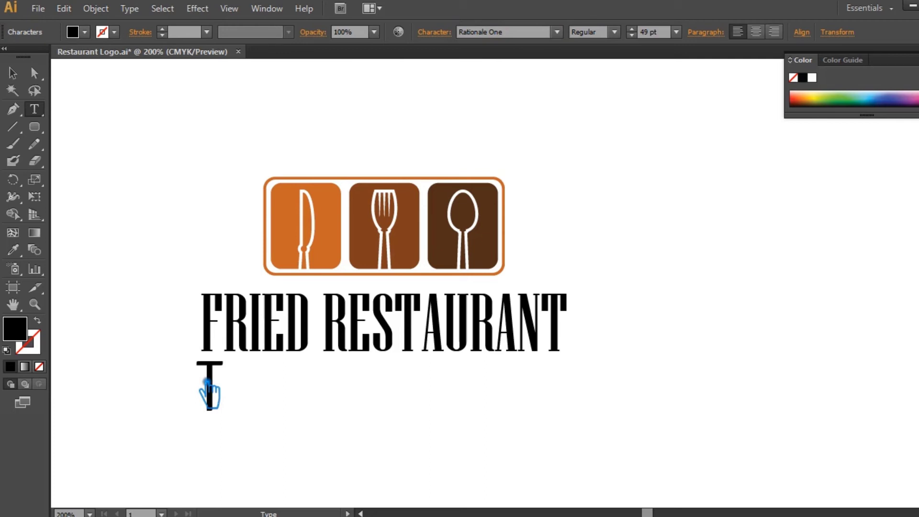
pyautogui.write('AGLI E')
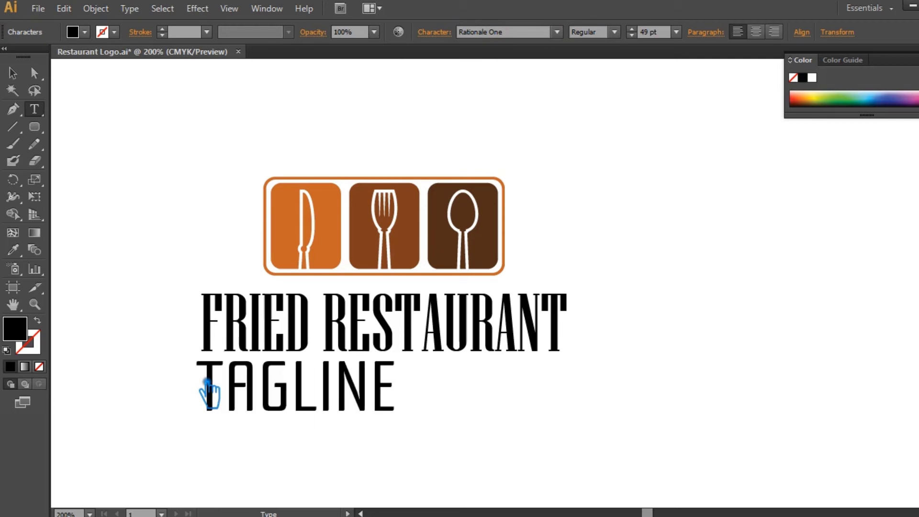
pyautogui.write(' GOES HERE')
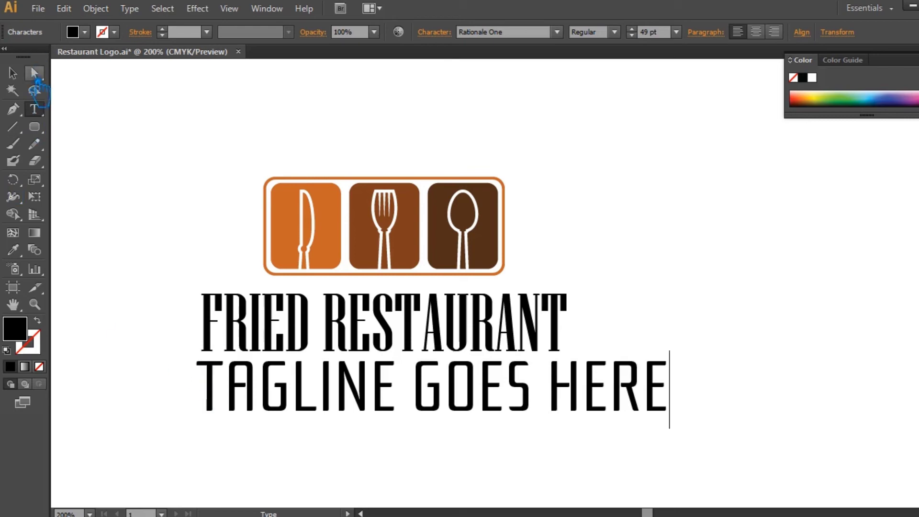
pyautogui.click(12, 72)
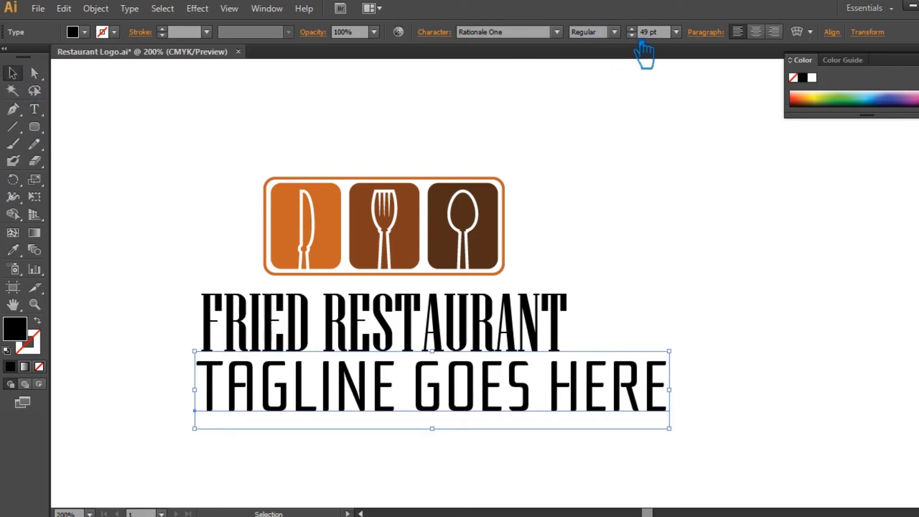
# Format the tagline at 20 pt with tracking 200 and place it just beneath the restaurant name.
pyautogui.scroll(-5, 644, 38)
pyautogui.scroll(-20, 644, 39)
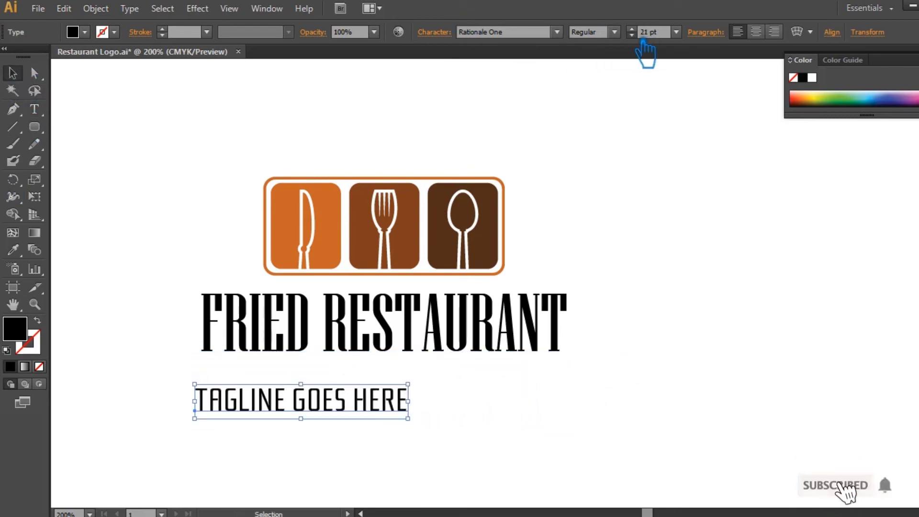
pyautogui.scroll(-1, 641, 42)
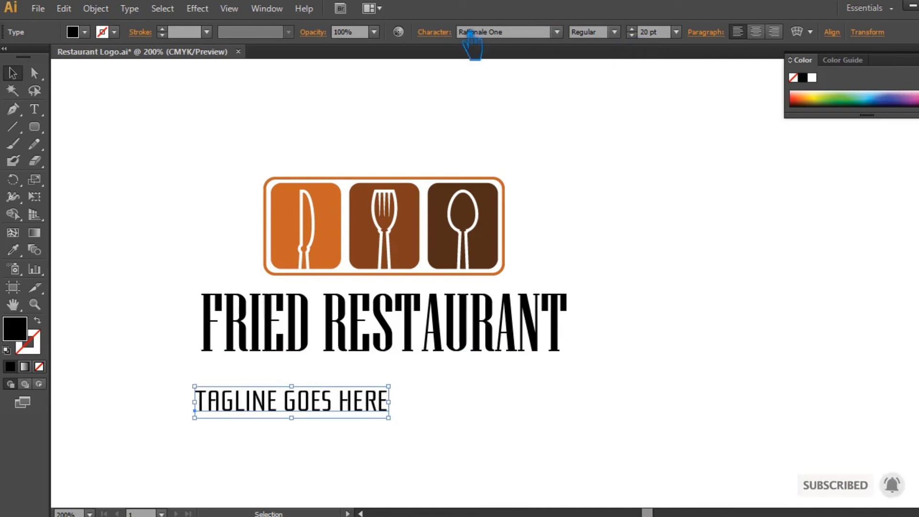
pyautogui.click(434, 32)
pyautogui.click(442, 117)
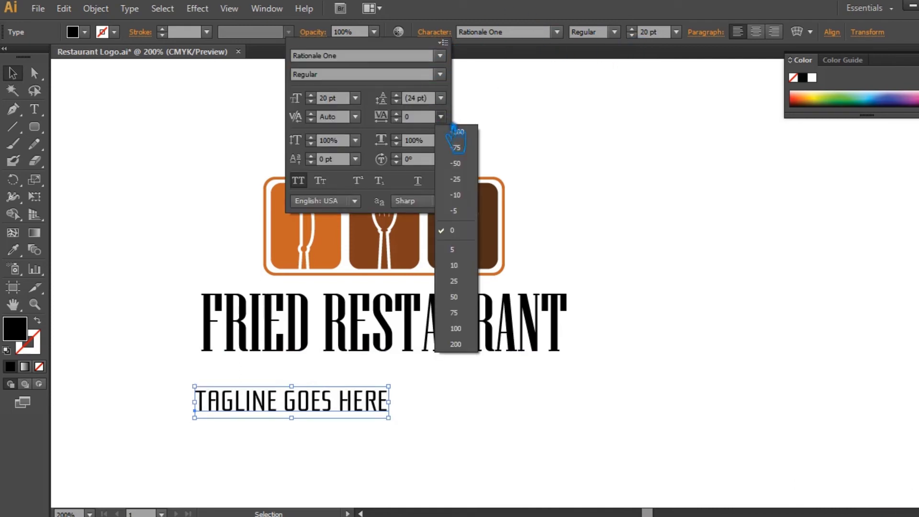
pyautogui.click(473, 364)
pyautogui.click(538, 433)
pyautogui.moveTo(462, 421); pyautogui.dragTo(497, 400)
pyautogui.click(638, 304)
# Set the restaurant name's size to 43 pt and move it up beneath the emblem.
pyautogui.click(550, 335)
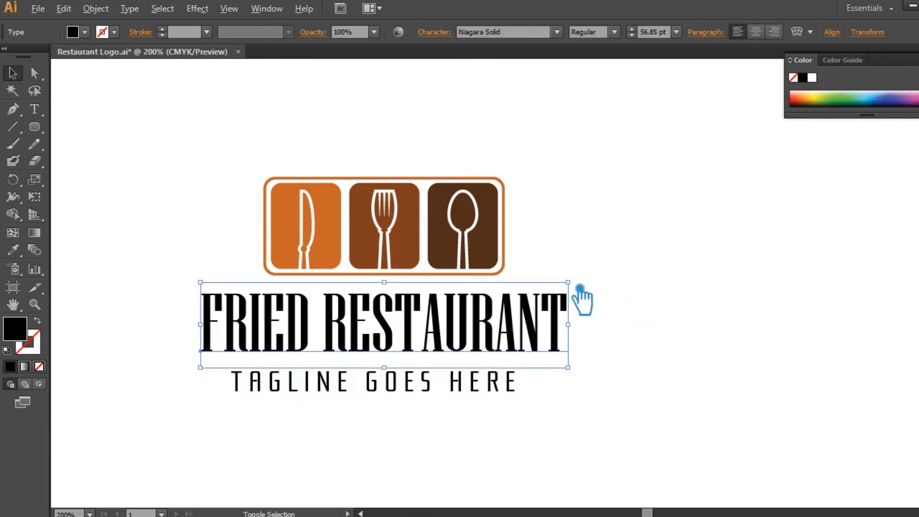
pyautogui.scroll(-14, 646, 36)
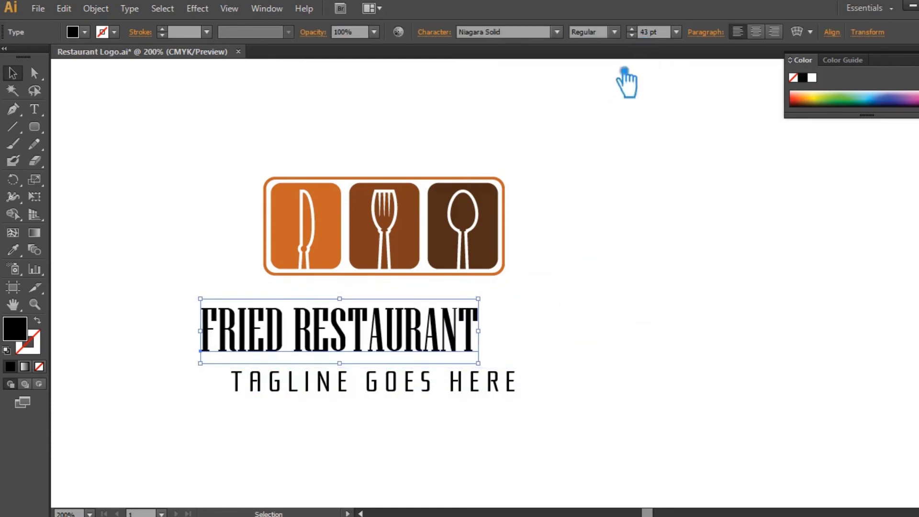
pyautogui.moveTo(389, 345); pyautogui.dragTo(440, 324)
# Set the tagline's size to 17 pt and position it centered close below the restaurant name.
pyautogui.moveTo(442, 392); pyautogui.dragTo(456, 364)
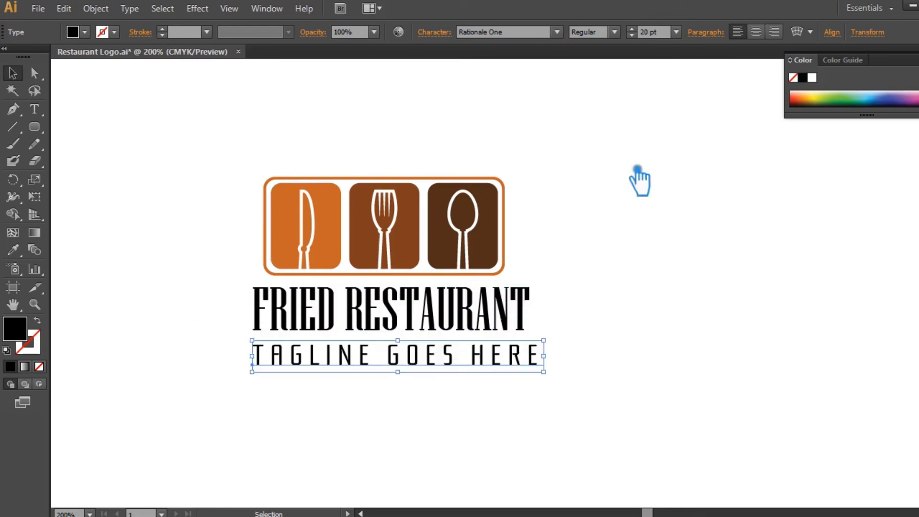
pyautogui.scroll(-3, 654, 48)
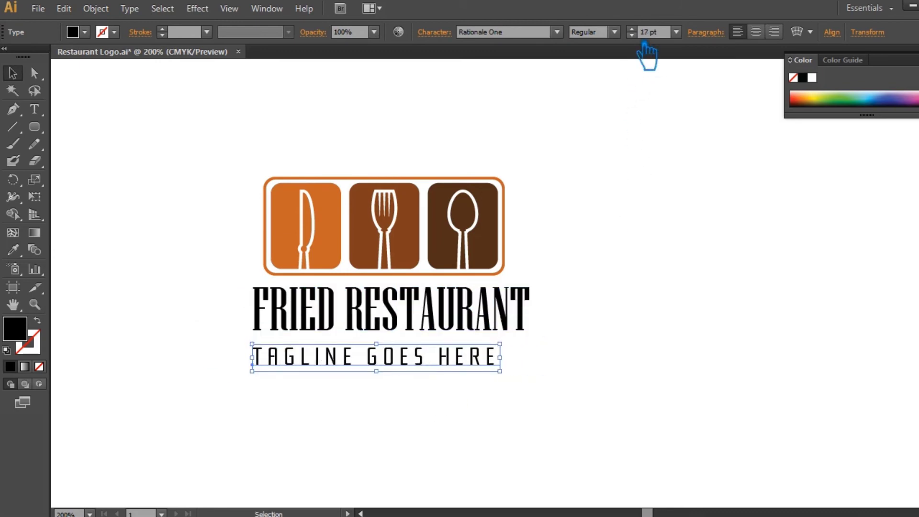
pyautogui.click(423, 378)
pyautogui.moveTo(423, 370); pyautogui.dragTo(442, 364)
# Align the emblem, restaurant name and tagline on their horizontal centers.
pyautogui.moveTo(615, 431); pyautogui.dragTo(212, 147)
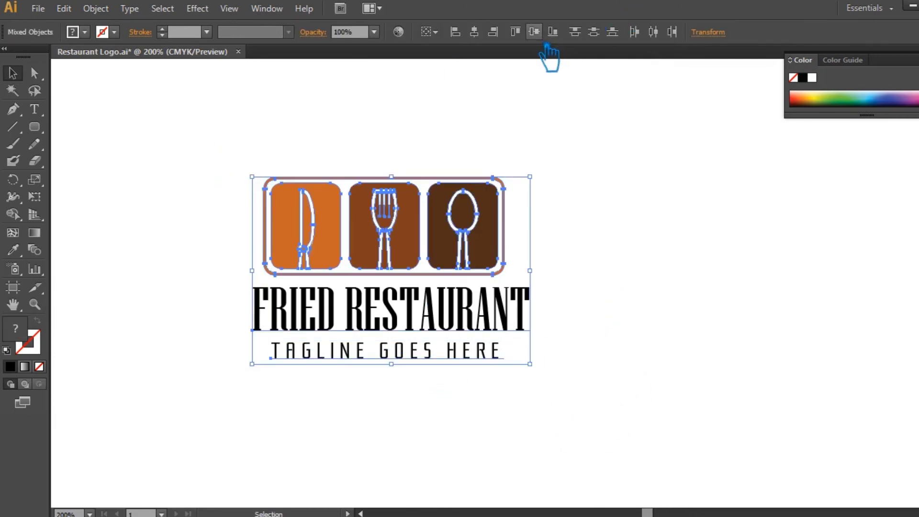
pyautogui.click(473, 31)
pyautogui.click(611, 312)
# Move the restaurant name and tagline together slightly down to widen the gap below the emblem.
pyautogui.moveTo(542, 418); pyautogui.dragTo(234, 312)
pyautogui.moveTo(345, 313); pyautogui.dragTo(345, 318)
pyautogui.click(654, 305)
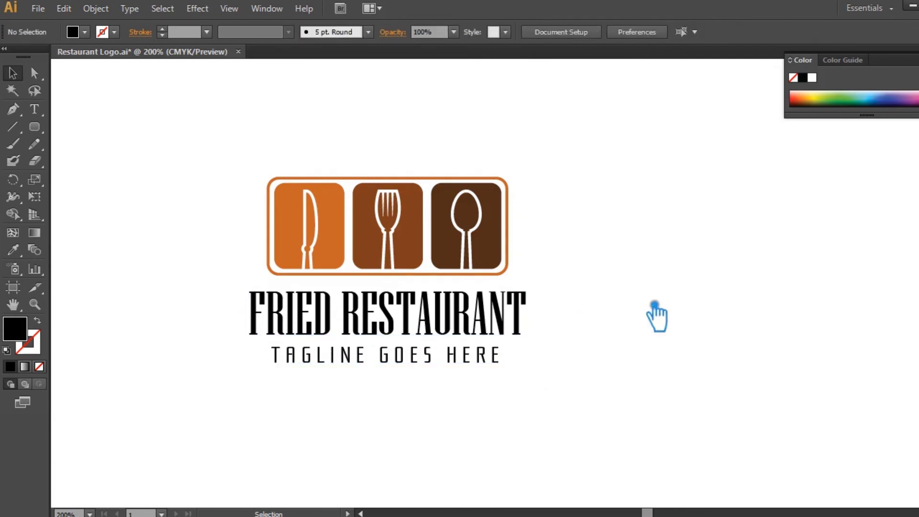
pyautogui.moveTo(603, 390); pyautogui.dragTo(254, 329)
pyautogui.press('Down')
pyautogui.press('Down')
pyautogui.press('Down')
pyautogui.press('Down')
pyautogui.click(543, 354)
# Nudge the tagline slightly further down from the restaurant name.
pyautogui.click(476, 373)
pyautogui.press('Down')
pyautogui.press('Down')
pyautogui.press('Down')
pyautogui.click(620, 364)
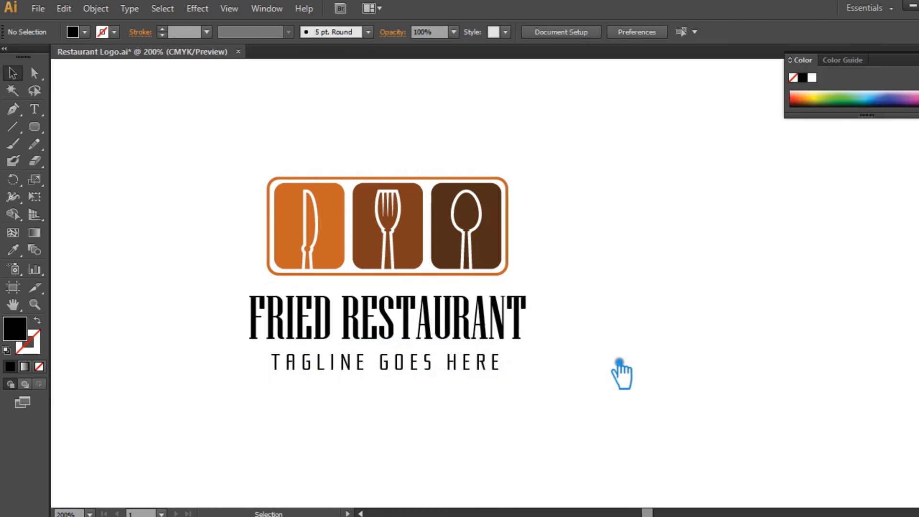
# Select the complete logo, deselect it and save the document.
pyautogui.moveTo(584, 441); pyautogui.dragTo(184, 177)
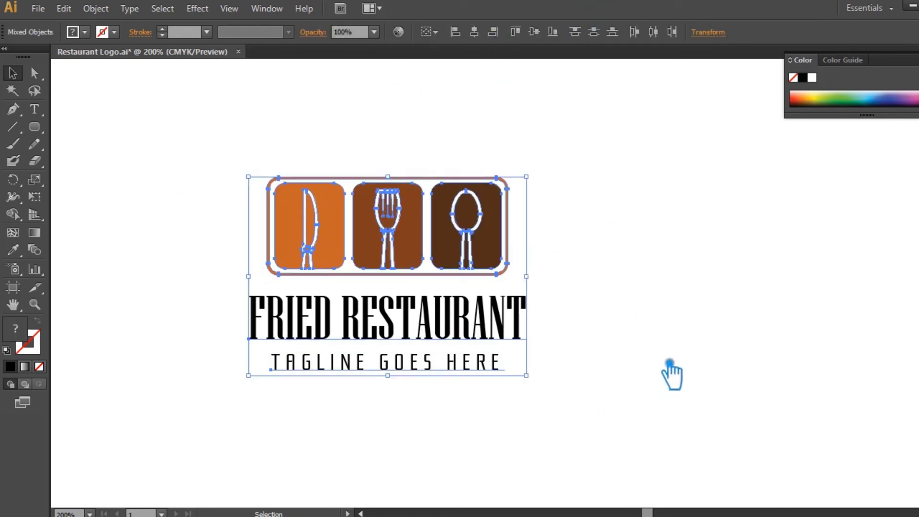
pyautogui.click(667, 360)
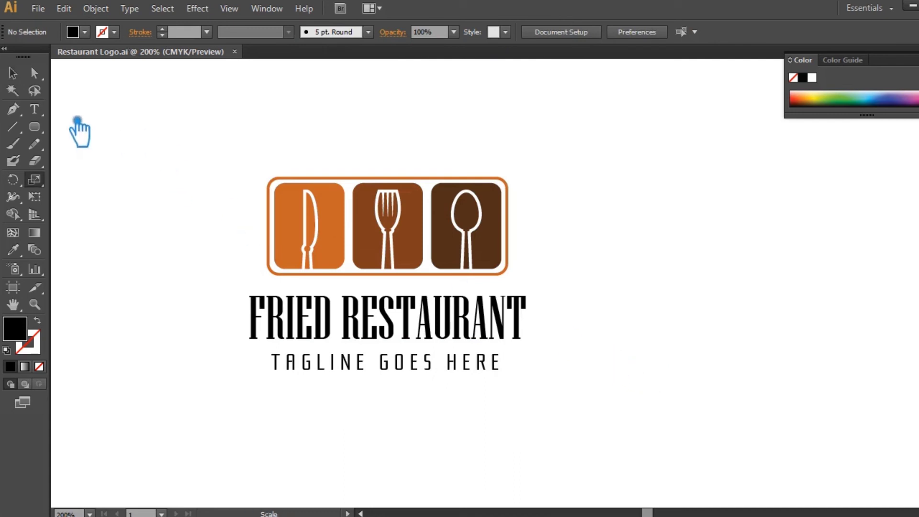
pyautogui.hotkey('ctrl', 's')
# Color the word FRIED dark brown by sampling the spoon tile's fill.
pyautogui.click(34, 109)
pyautogui.moveTo(335, 330); pyautogui.dragTo(236, 328)
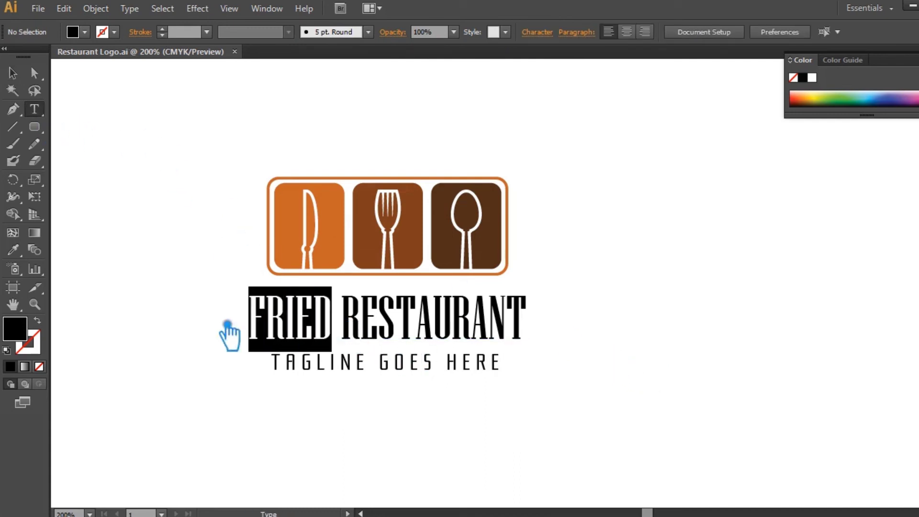
pyautogui.click(13, 249)
pyautogui.click(504, 256)
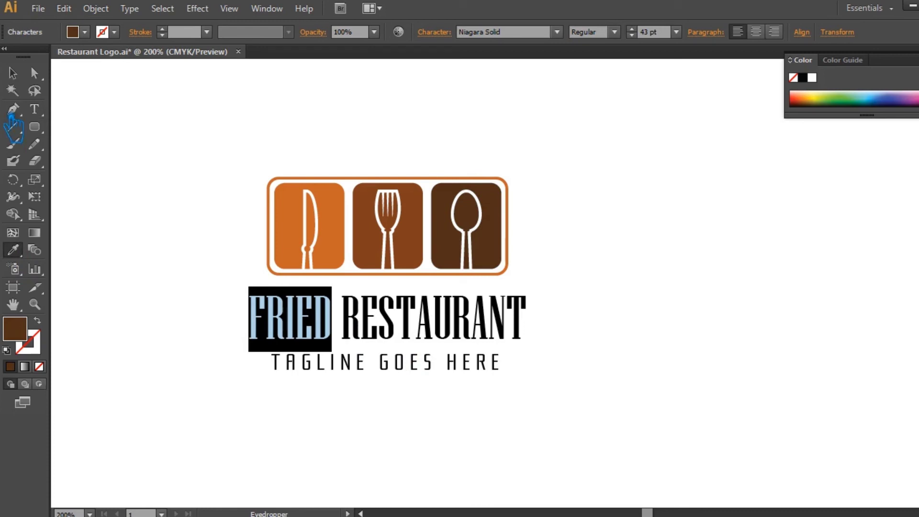
pyautogui.press('v')
pyautogui.click(785, 199)
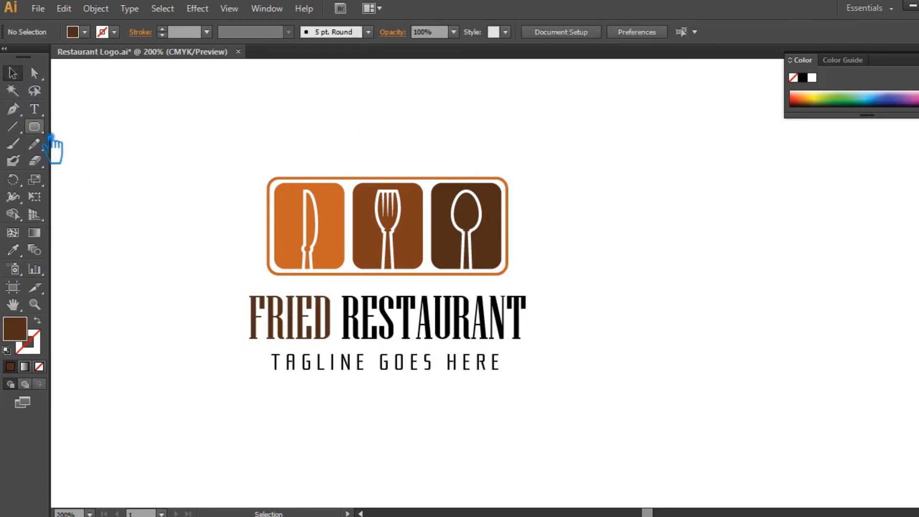
pyautogui.click(34, 109)
pyautogui.moveTo(368, 318); pyautogui.dragTo(554, 318)
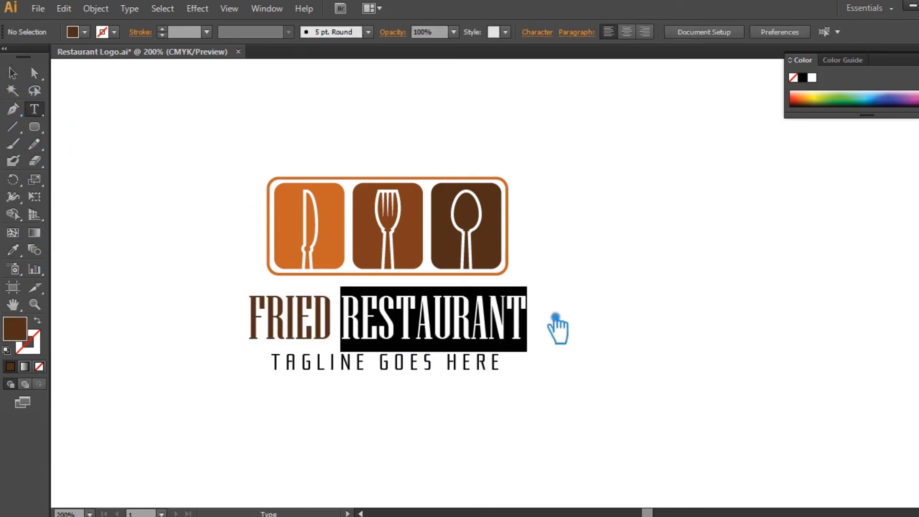
pyautogui.click(13, 73)
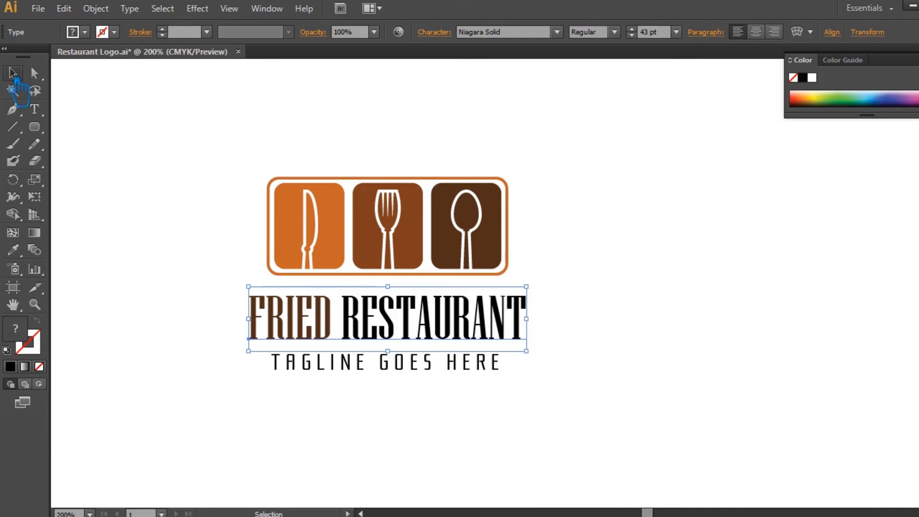
pyautogui.click(147, 111)
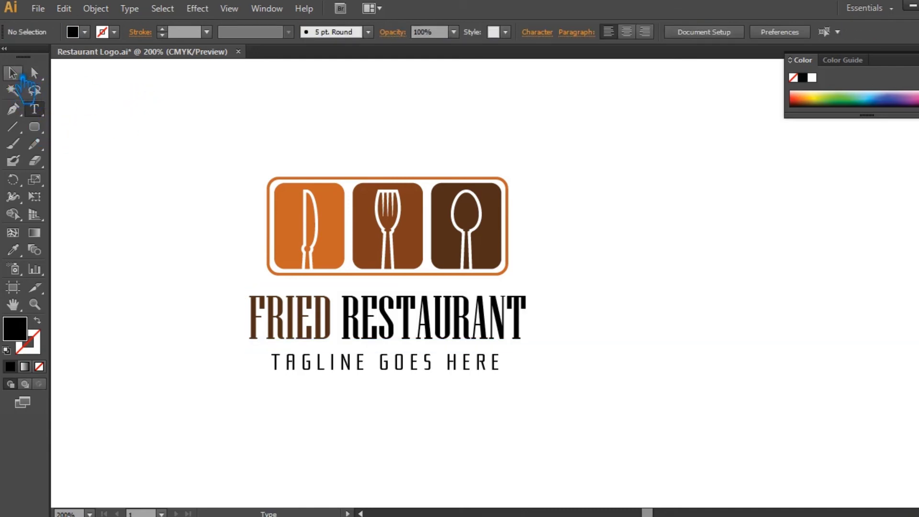
pyautogui.click(17, 75)
# Recolor the knife tile's fill dark green with hex color 546815.
pyautogui.click(350, 211)
pyautogui.click(248, 170)
pyautogui.press('a')
pyautogui.click(343, 217)
pyautogui.doubleClick(28, 334)
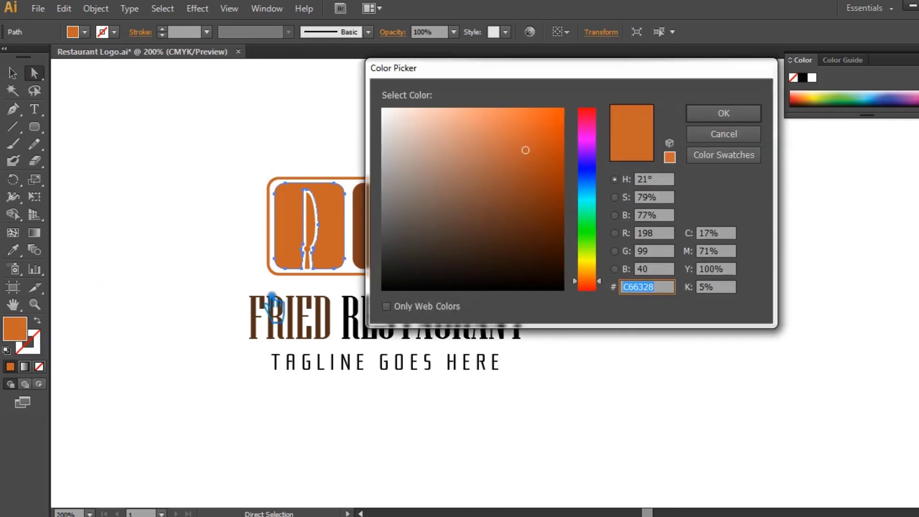
pyautogui.moveTo(607, 264); pyautogui.dragTo(597, 257)
pyautogui.click(516, 238)
pyautogui.click(527, 211)
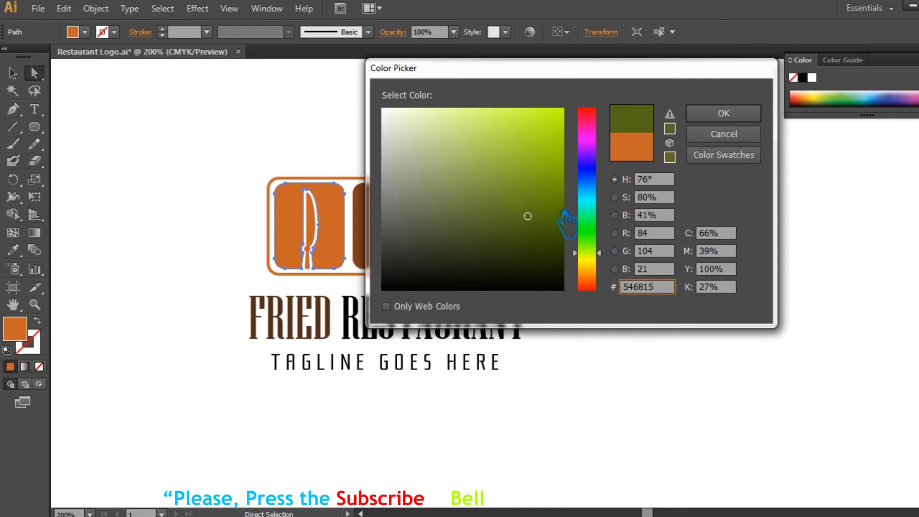
pyautogui.click(723, 113)
pyautogui.click(681, 171)
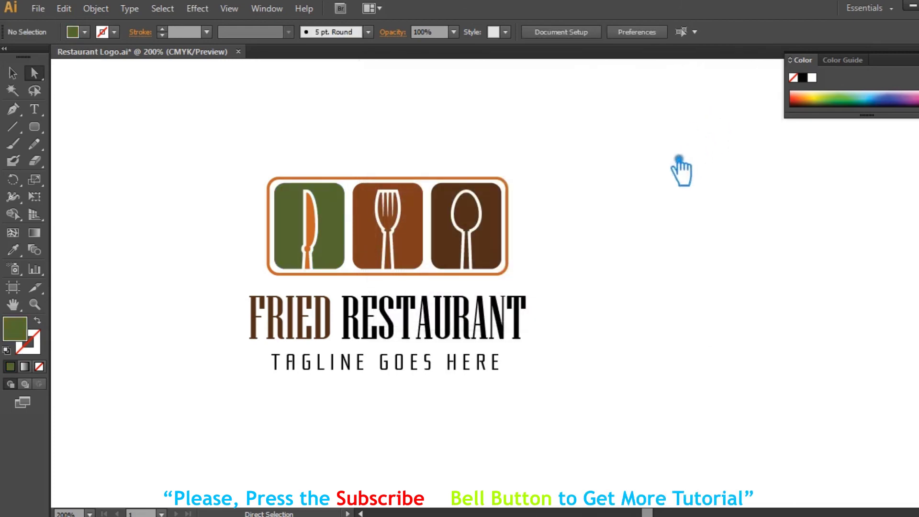
# Recolor the knife shape to match its tile by sampling the tile's green fill.
pyautogui.click(312, 221)
pyautogui.click(13, 249)
pyautogui.click(357, 219)
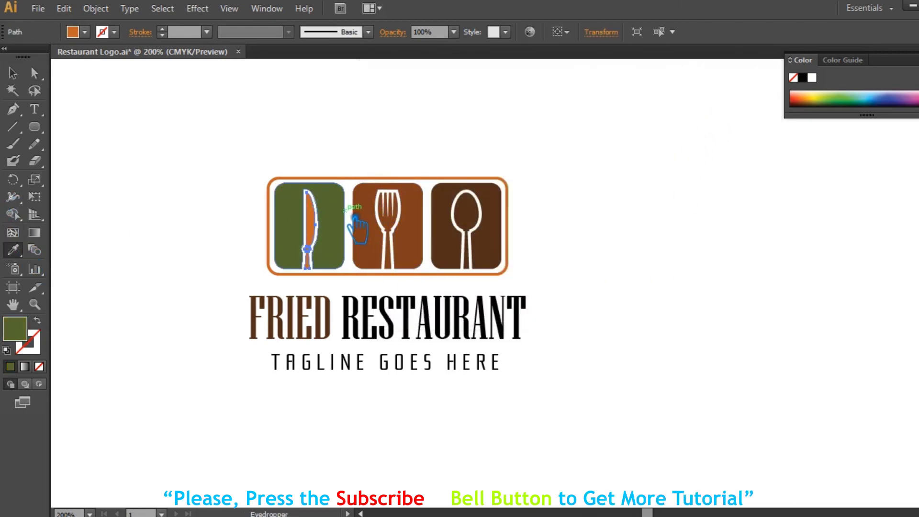
pyautogui.press('v')
pyautogui.click(241, 109)
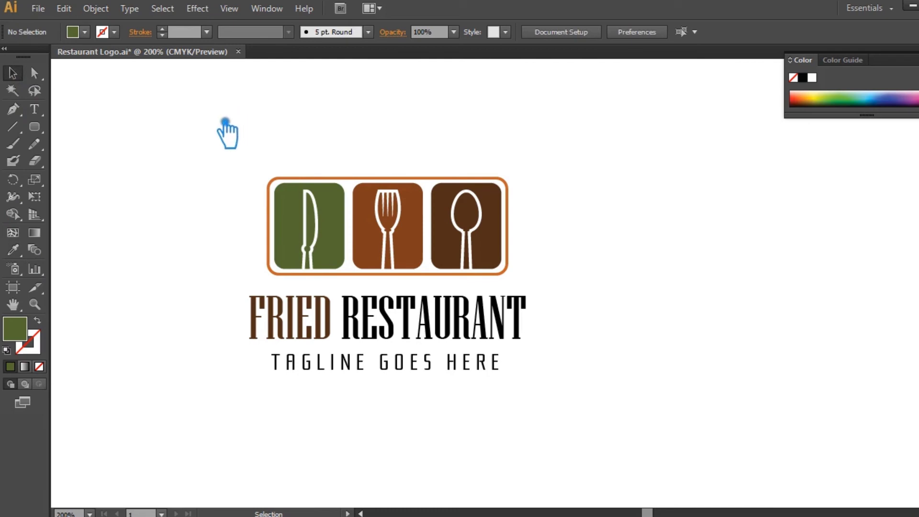
# Fill the emblem's outer frame with the knife tile's sampled green and adjust it to the brighter green 6A7C1E.
pyautogui.click(350, 180)
pyautogui.click(348, 162)
pyautogui.press('a')
pyautogui.click(352, 181)
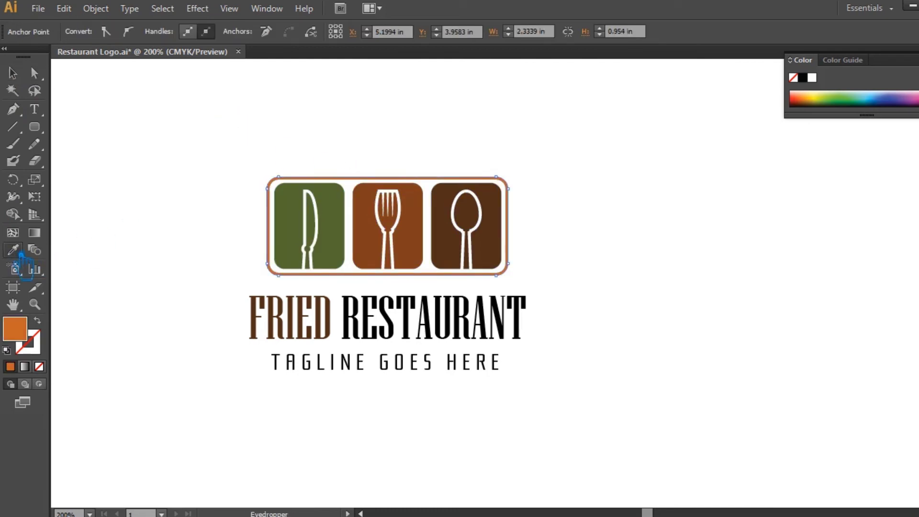
pyautogui.click(339, 230)
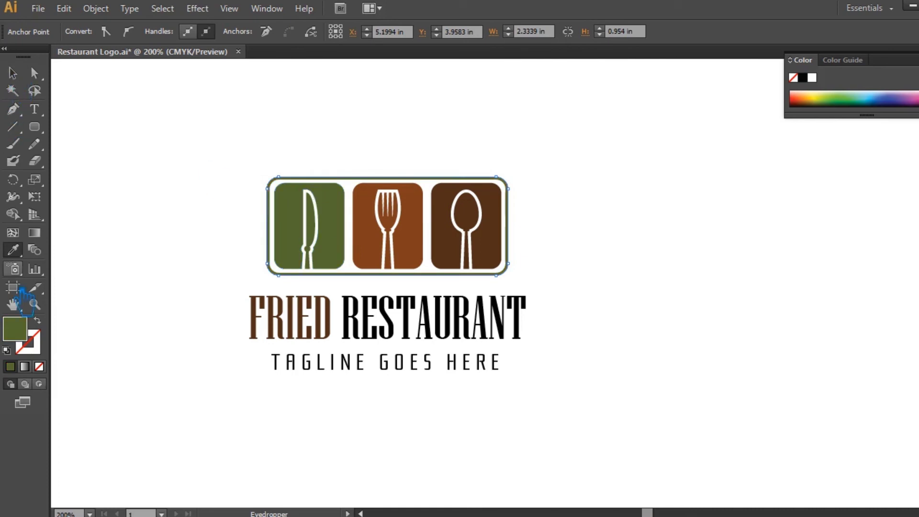
pyautogui.doubleClick(27, 335)
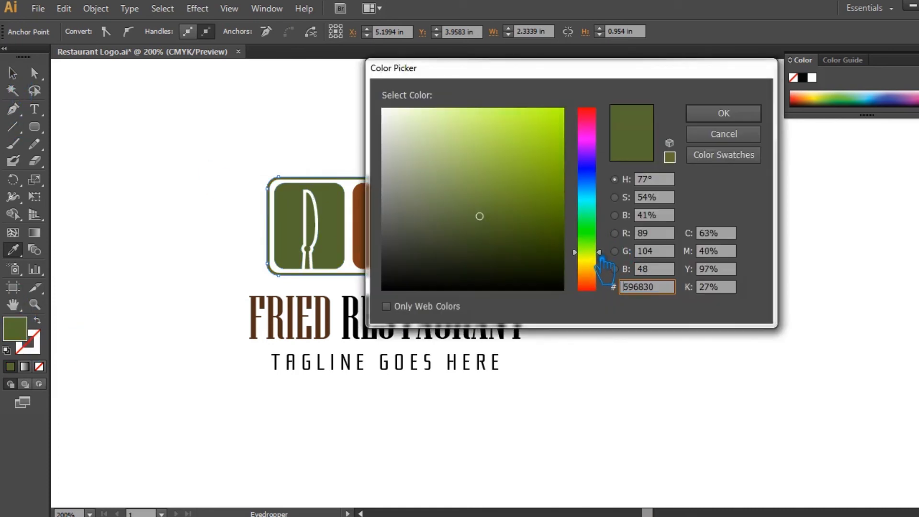
pyautogui.moveTo(487, 226); pyautogui.dragTo(520, 200)
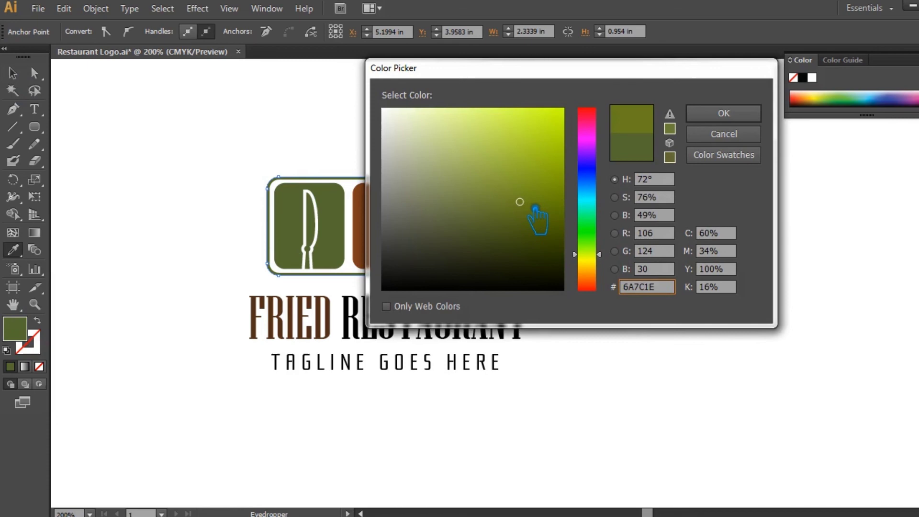
pyautogui.click(724, 114)
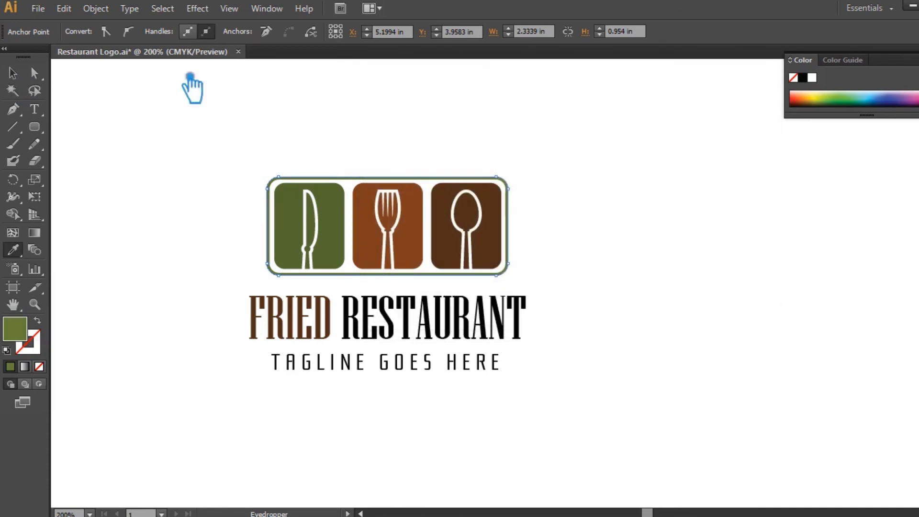
pyautogui.doubleClick(30, 341)
pyautogui.click(709, 134)
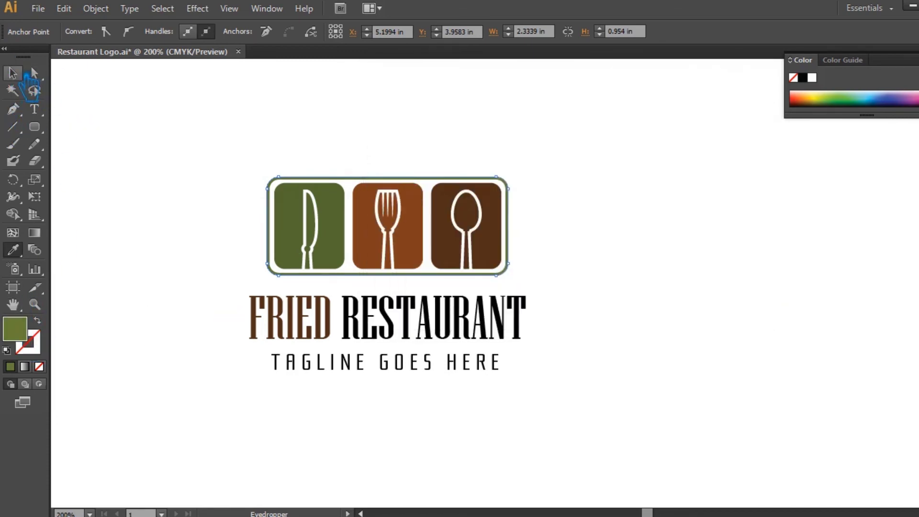
pyautogui.click(149, 100)
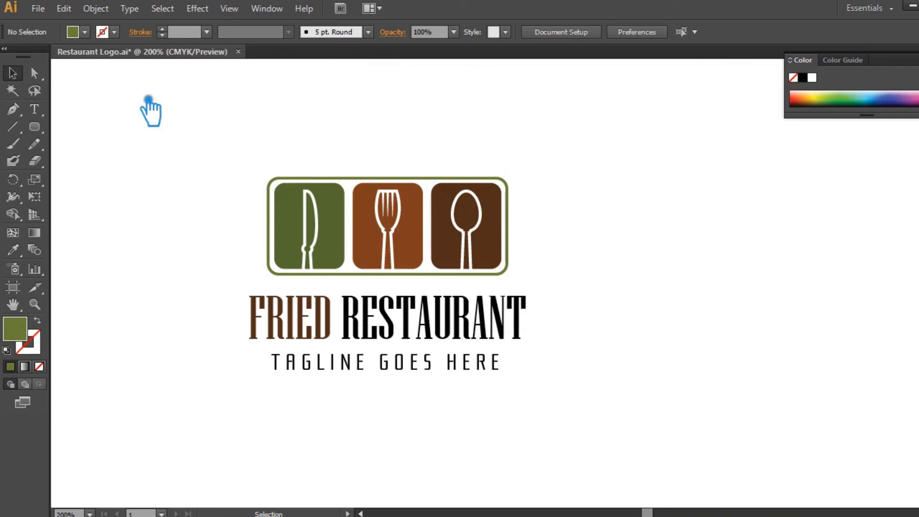
# Match the knife tile's fill to the outer frame by sampling the frame's green.
pyautogui.press('a')
pyautogui.click(338, 214)
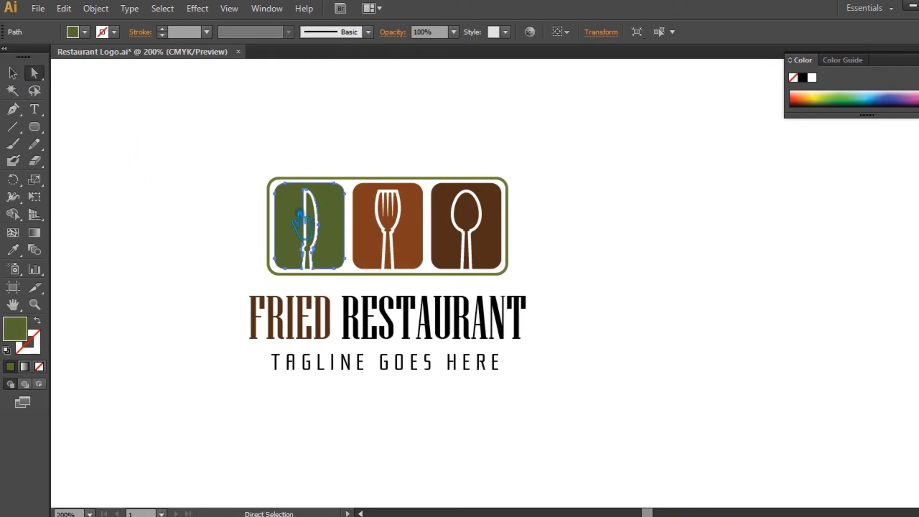
pyautogui.press('i')
pyautogui.click(293, 281)
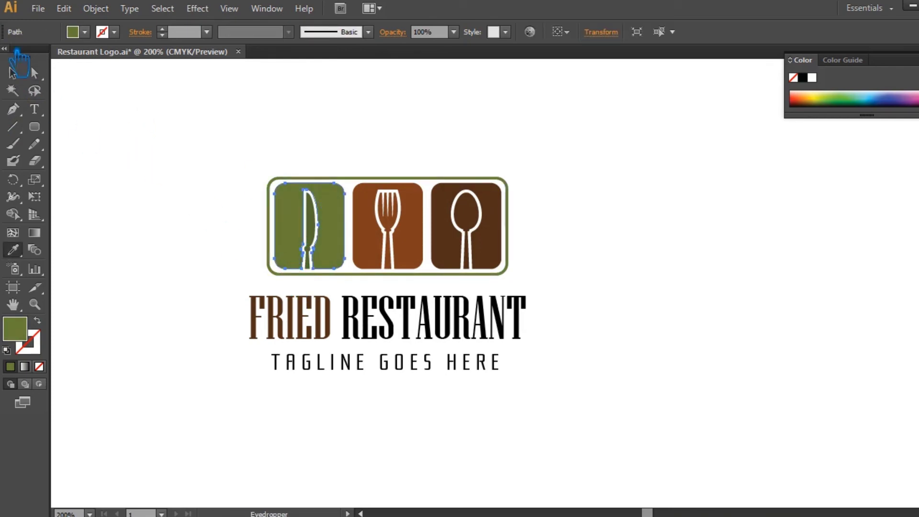
pyautogui.click(13, 70)
pyautogui.click(227, 142)
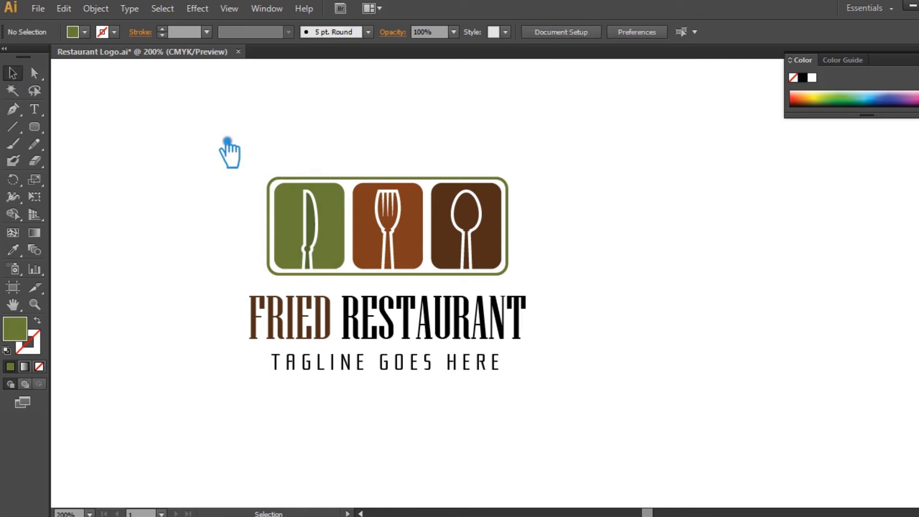
# Match the knife shape's fill to the brighter green of its surrounding tile by sampling it.
pyautogui.click(322, 230)
pyautogui.click(655, 262)
pyautogui.press('a')
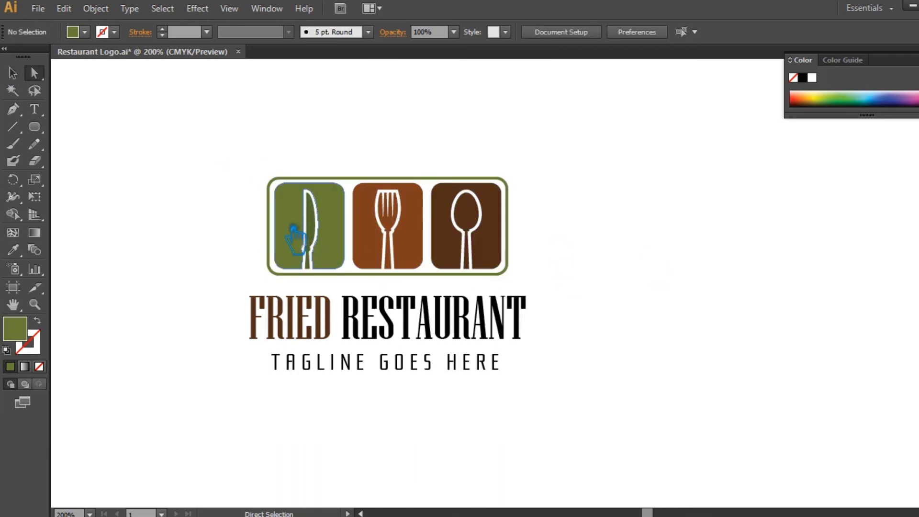
pyautogui.click(322, 223)
pyautogui.press('i')
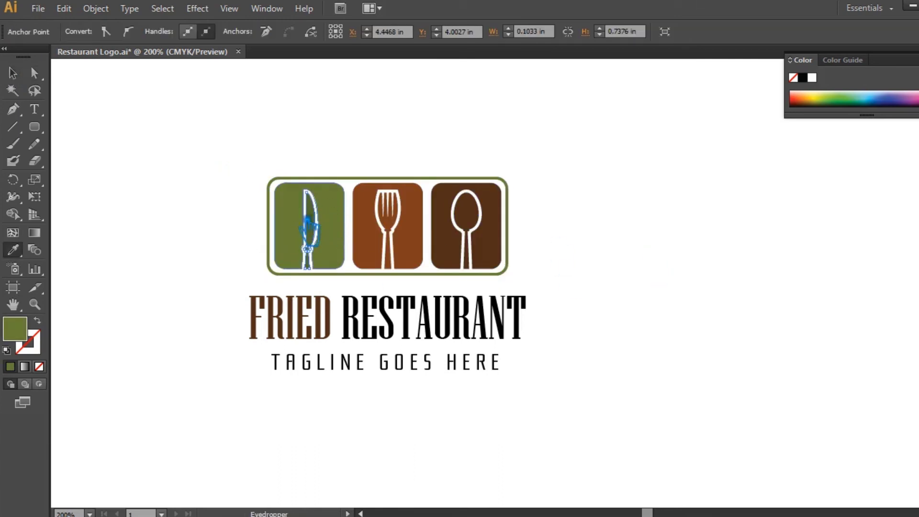
pyautogui.click(12, 73)
pyautogui.click(666, 264)
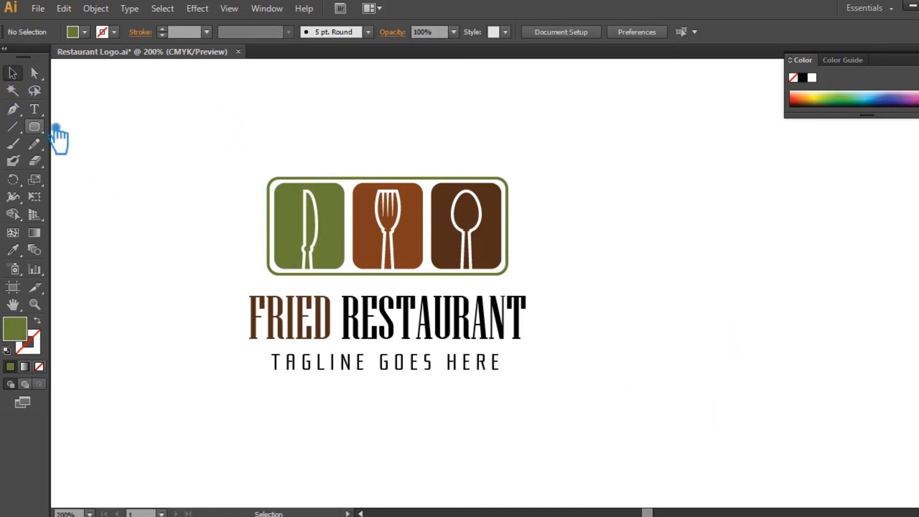
# Color the word RESTAURANT green by sampling the knife tile's fill.
pyautogui.click(33, 109)
pyautogui.doubleClick(360, 321)
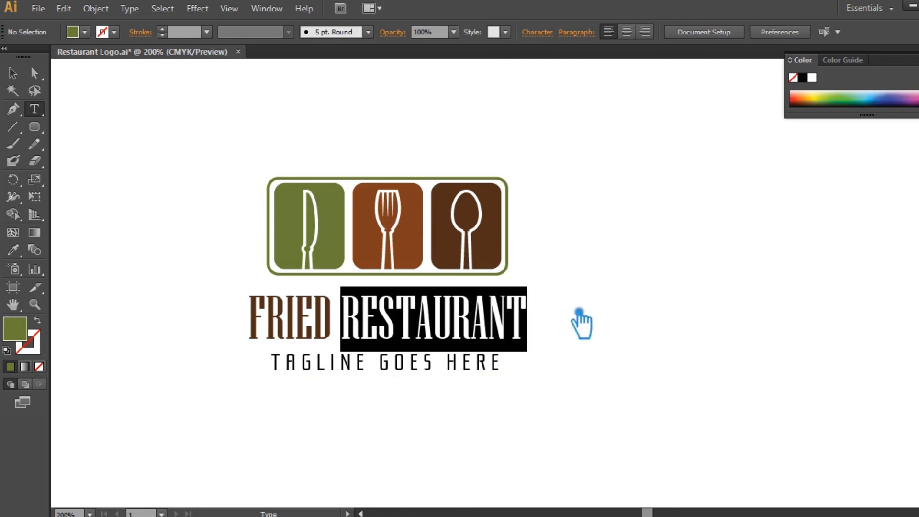
pyautogui.click(12, 249)
pyautogui.click(342, 218)
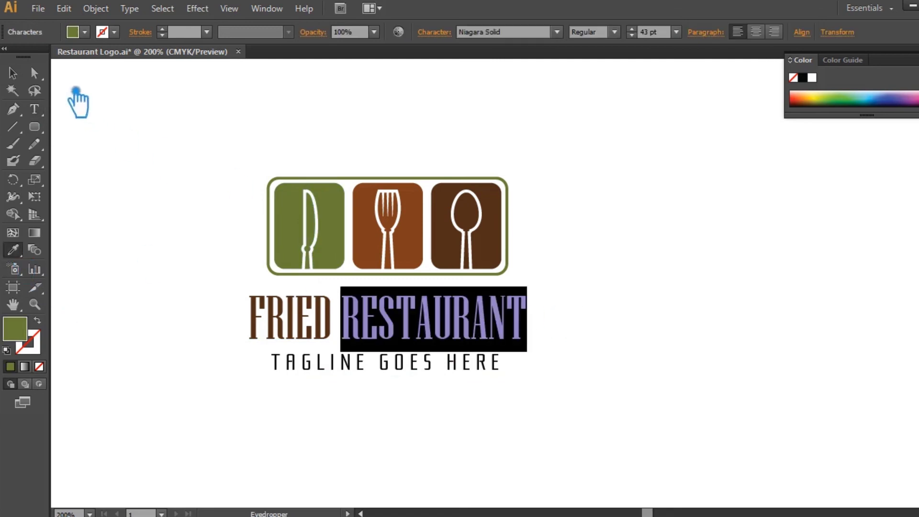
pyautogui.press('v')
pyautogui.click(662, 283)
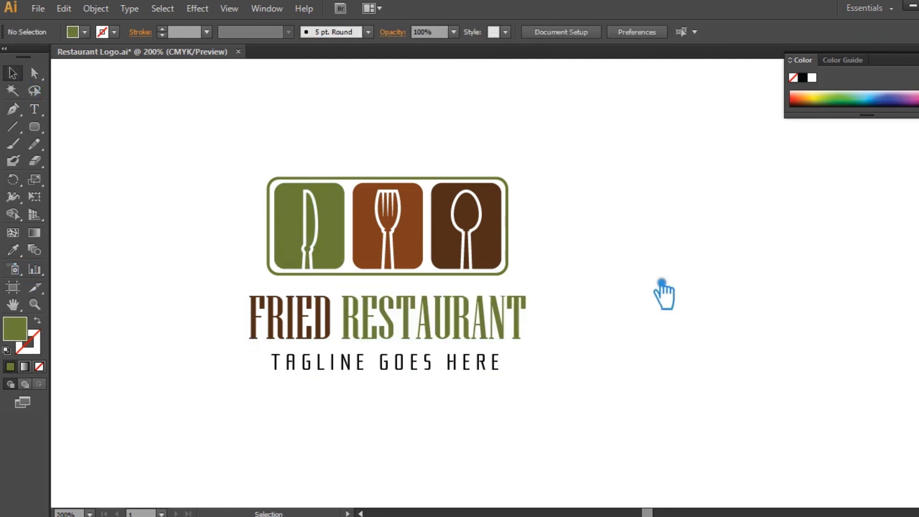
# Set the tagline's fill to a dark neutral grey.
pyautogui.click(413, 367)
pyautogui.doubleClick(27, 347)
pyautogui.moveTo(401, 264); pyautogui.dragTo(382, 223)
pyautogui.click(722, 120)
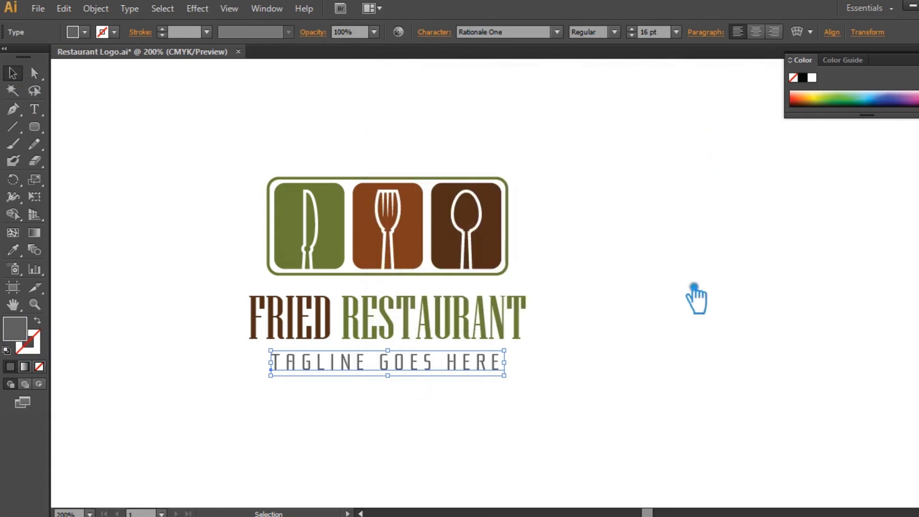
pyautogui.doubleClick(23, 335)
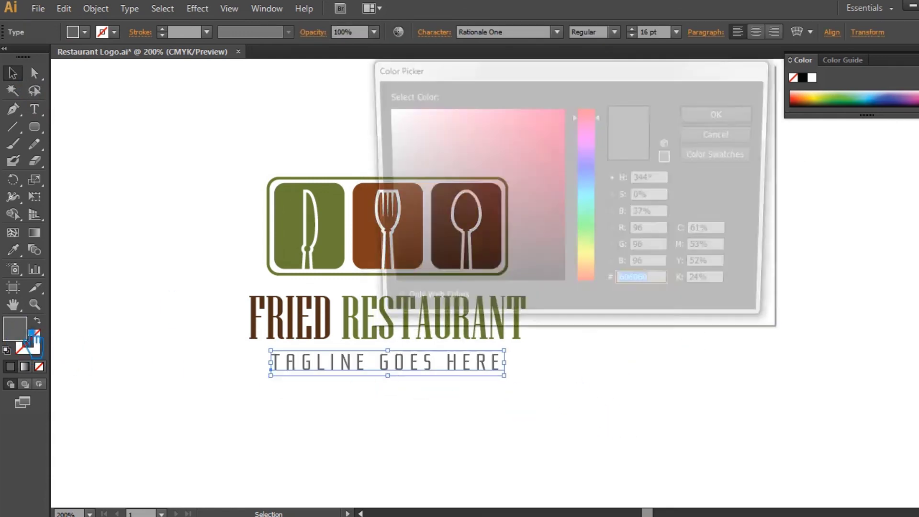
pyautogui.click(383, 249)
pyautogui.click(737, 114)
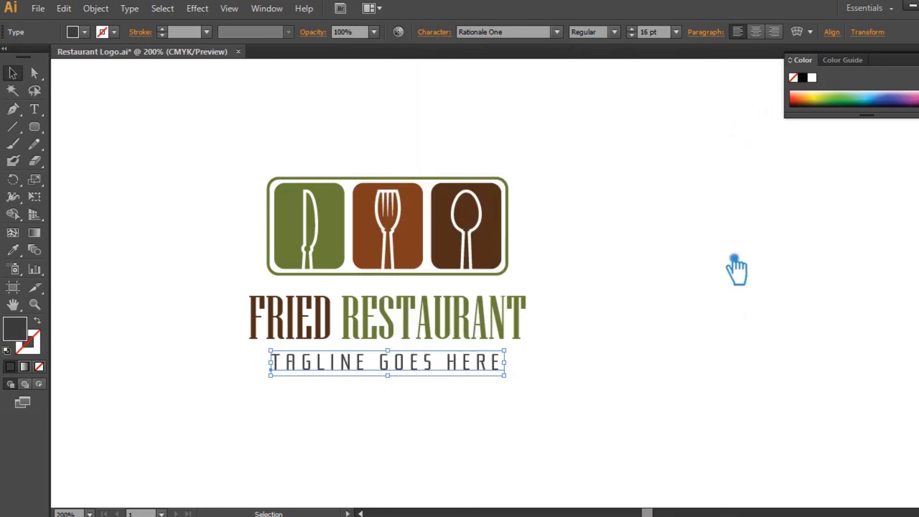
# Nudge the tagline slightly up toward the restaurant name.
pyautogui.click(718, 331)
pyautogui.click(470, 376)
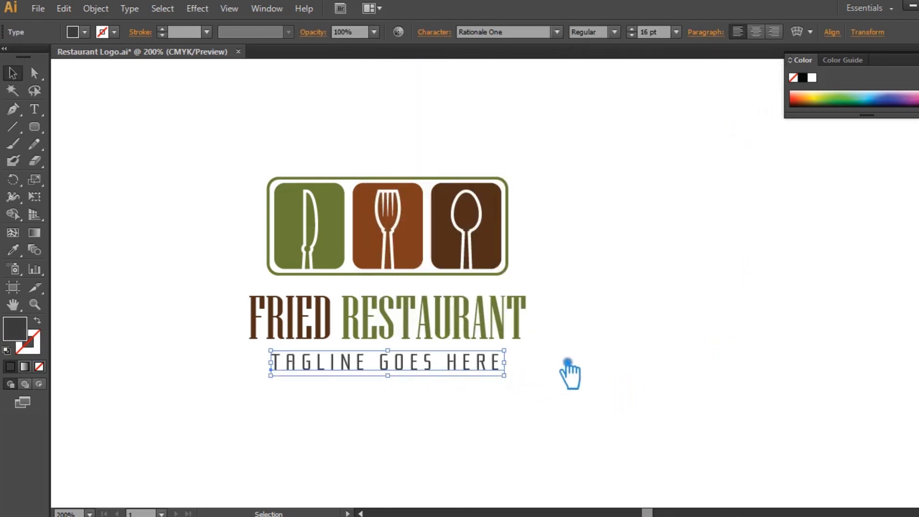
pyautogui.click(603, 395)
# Select the whole recolored logo, deselect it and save the document.
pyautogui.moveTo(586, 402); pyautogui.dragTo(216, 167)
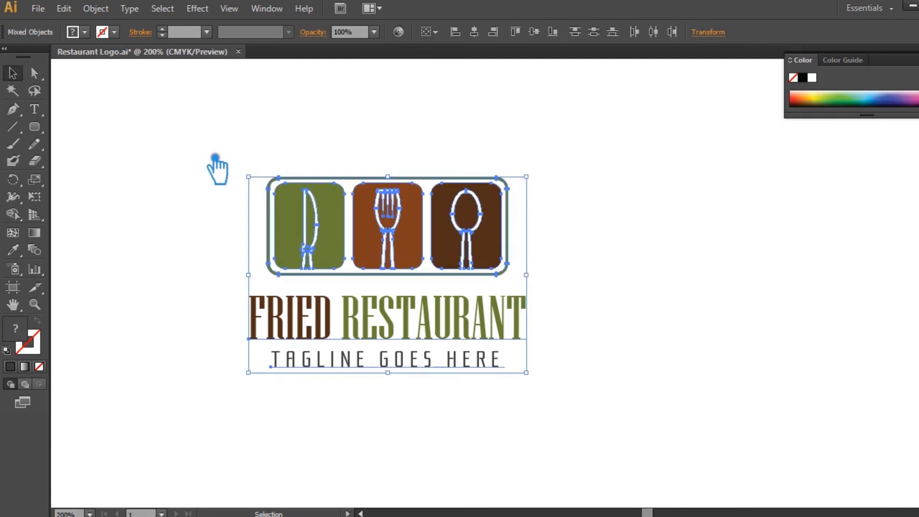
pyautogui.click(601, 237)
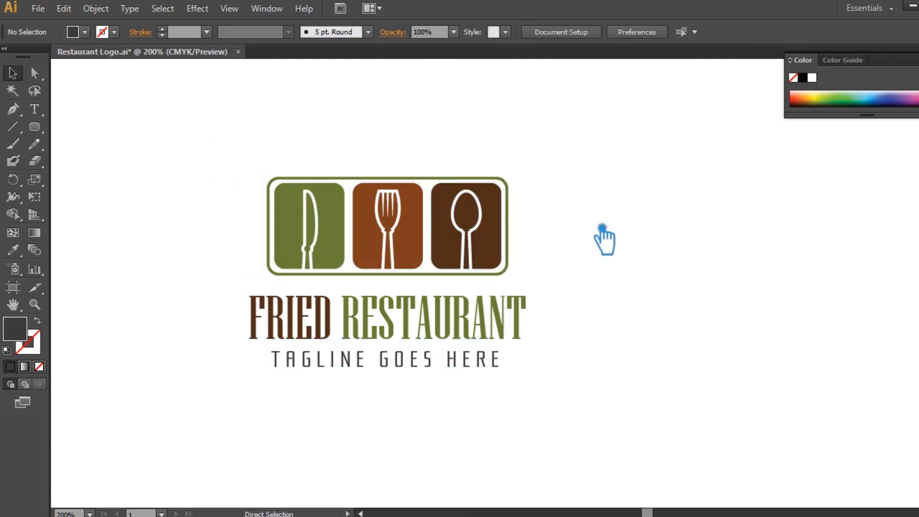
pyautogui.hotkey('ctrl', 's')
pyautogui.click(917, 53)
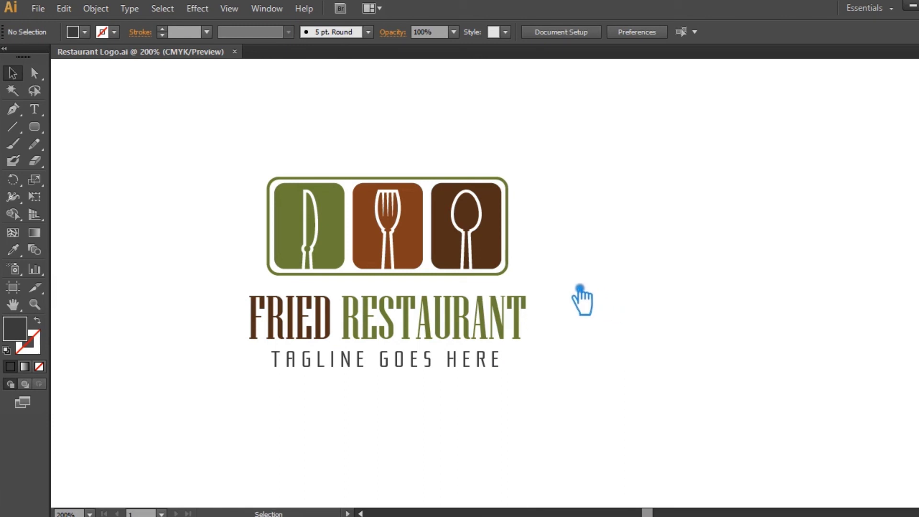
pyautogui.hotkey('ctrl', '+')
pyautogui.click(35, 304)
pyautogui.moveTo(601, 433); pyautogui.dragTo(91, 119)
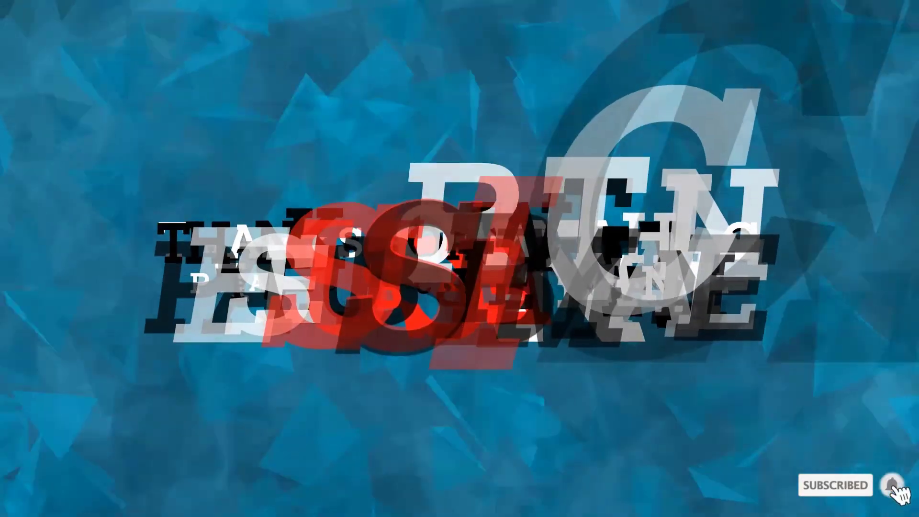